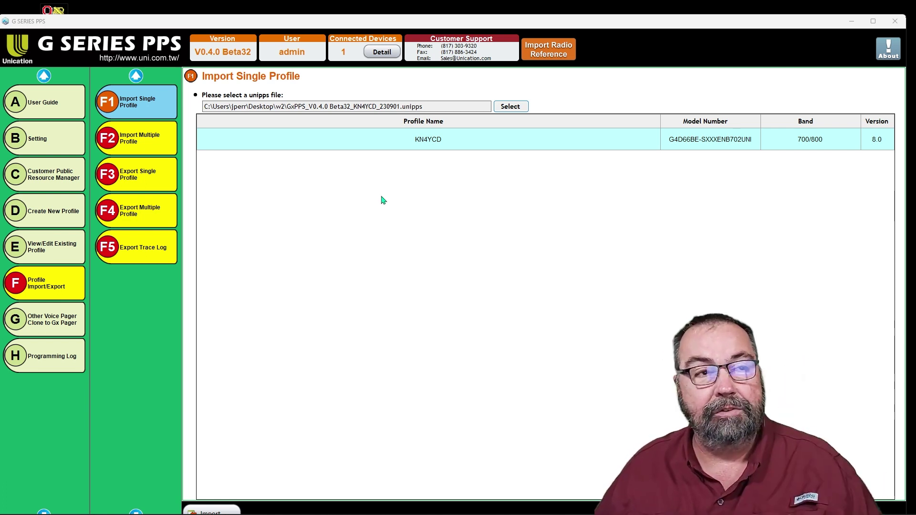
Connect to Radio Reference with the remembered login to open the online import window
click(534, 52)
drag(487, 217, 669, 191)
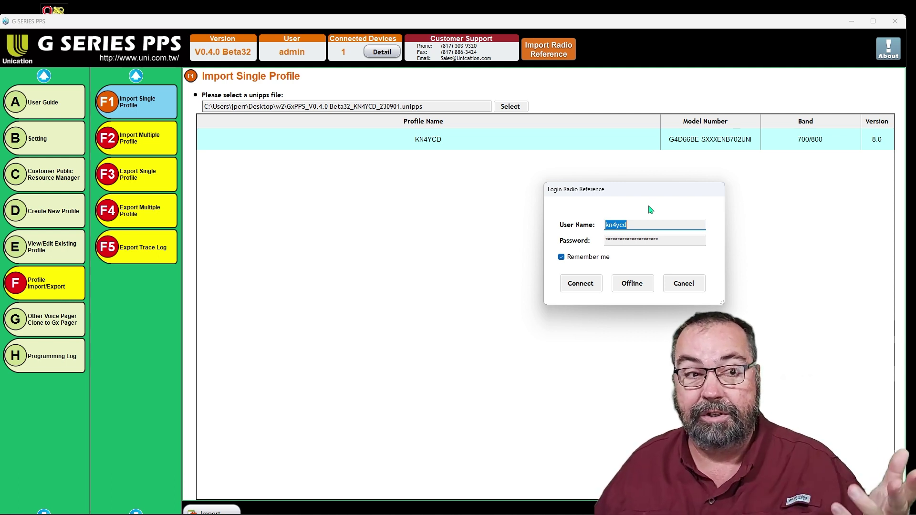
click(583, 285)
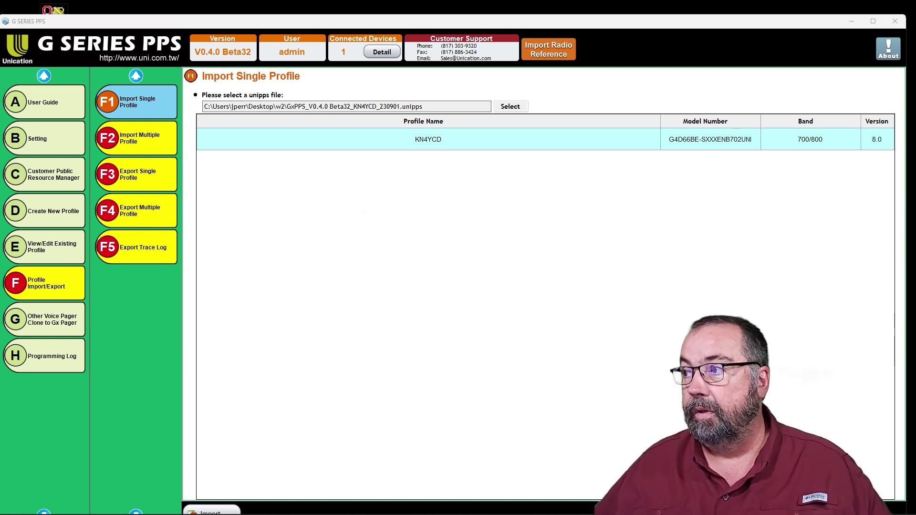
drag(576, 103, 556, 87)
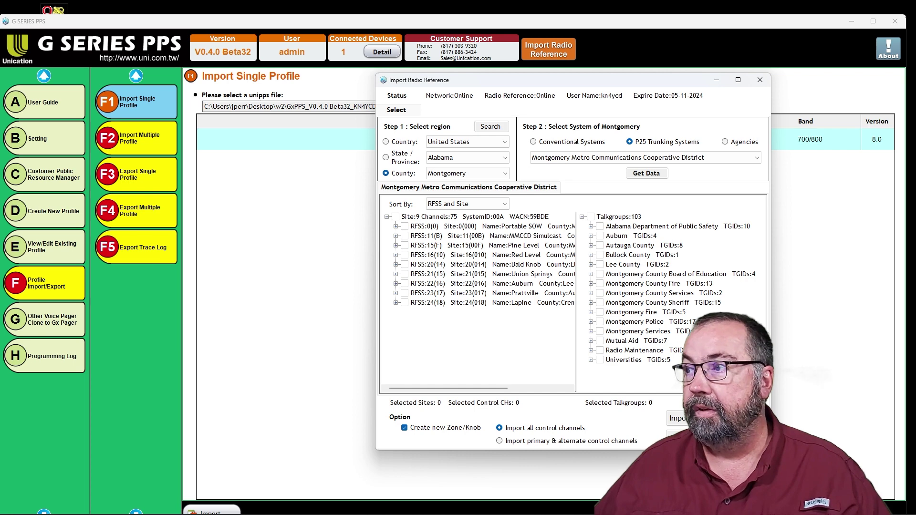
drag(662, 79, 552, 72)
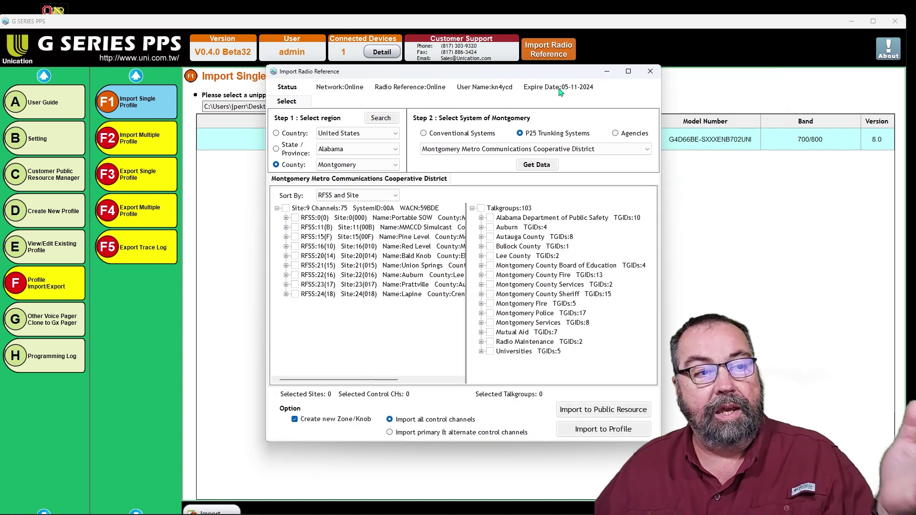
Look through the country choices and the country and state region levels, ending on the county level for Montgomery, Alabama
click(352, 135)
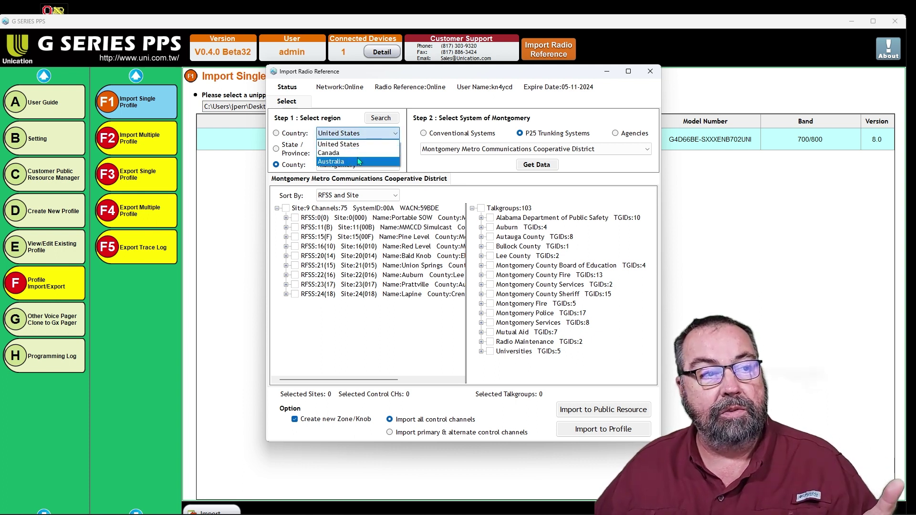
click(291, 135)
click(288, 137)
click(334, 133)
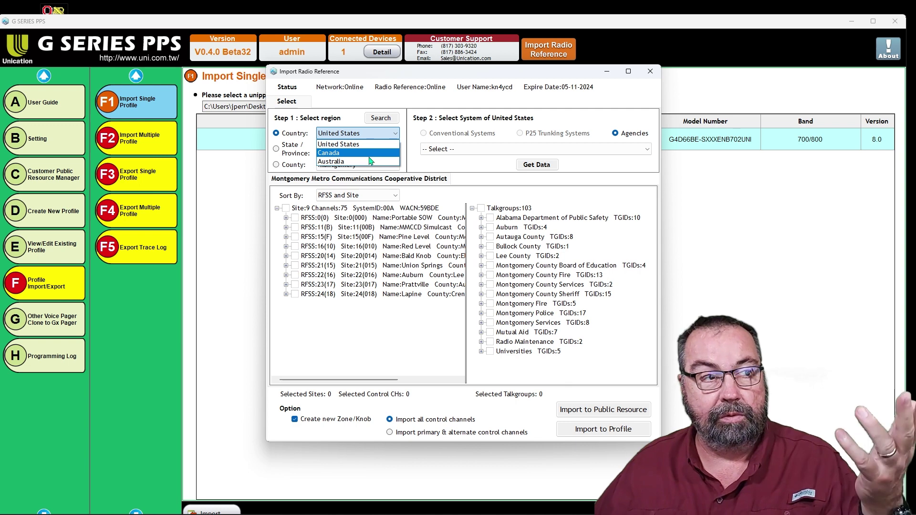
click(338, 136)
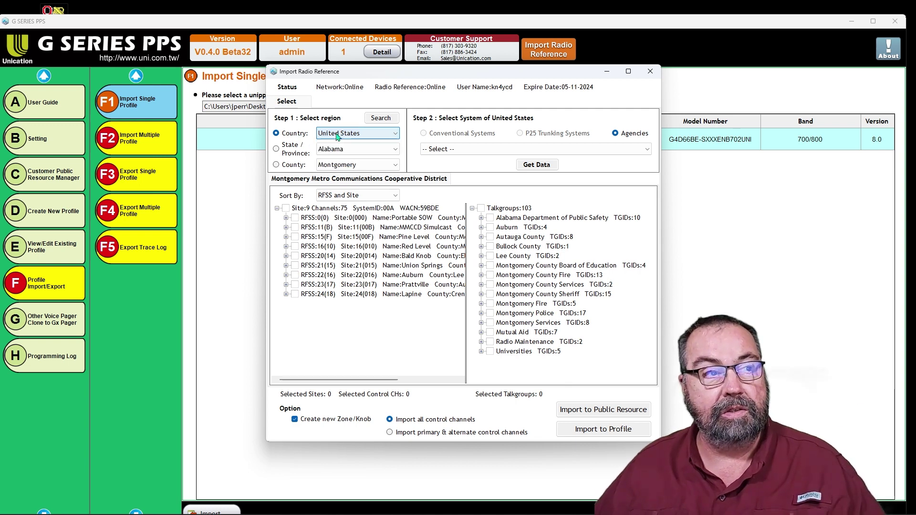
click(276, 150)
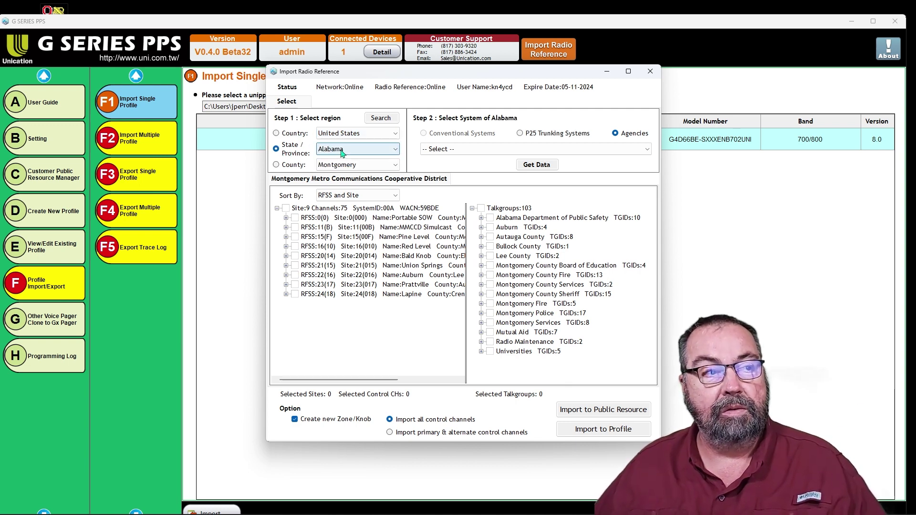
click(276, 164)
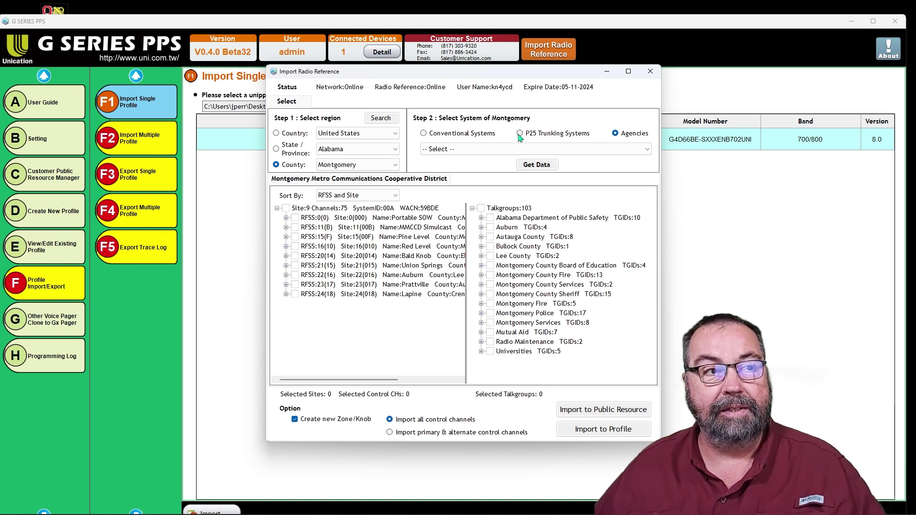
Check which Conventional Systems and Agencies are offered for Montgomery county
click(480, 135)
click(498, 150)
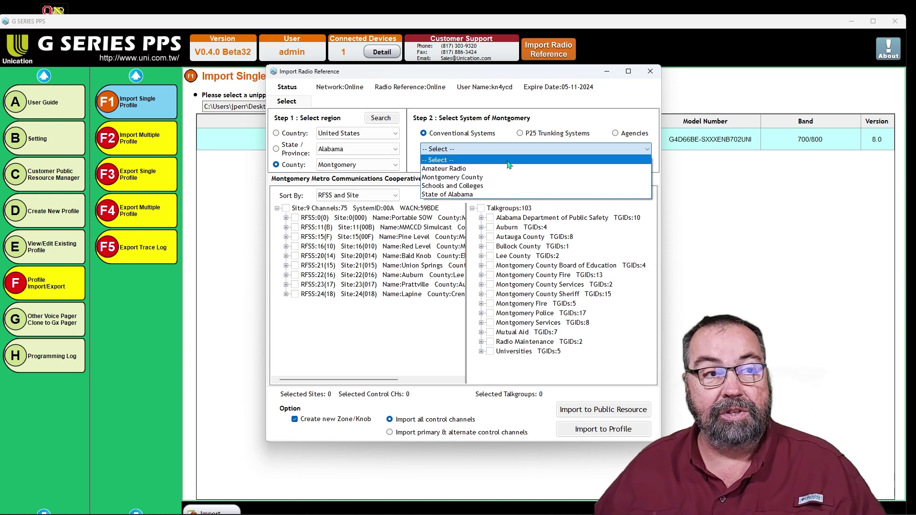
click(622, 138)
click(618, 135)
click(613, 149)
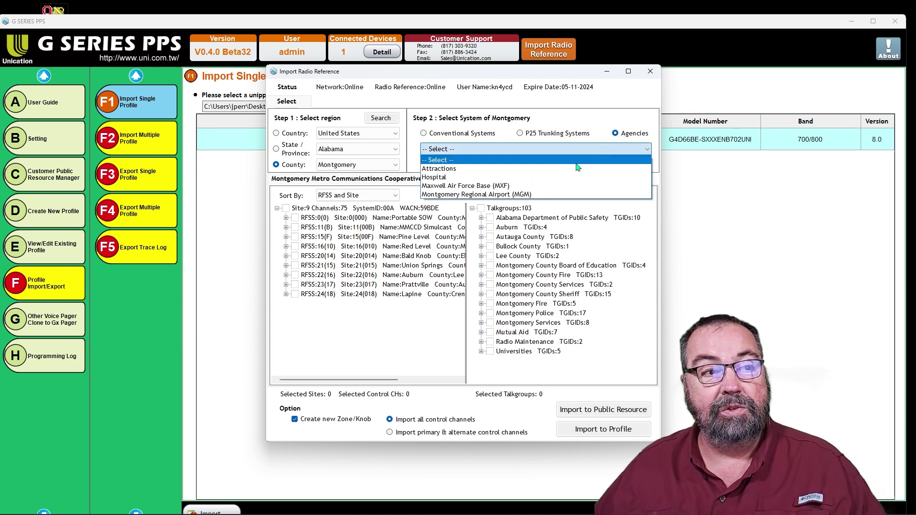
Choose the P25 trunking system Montgomery Metro Communications Cooperative District and retrieve its data
click(553, 139)
click(521, 134)
click(549, 148)
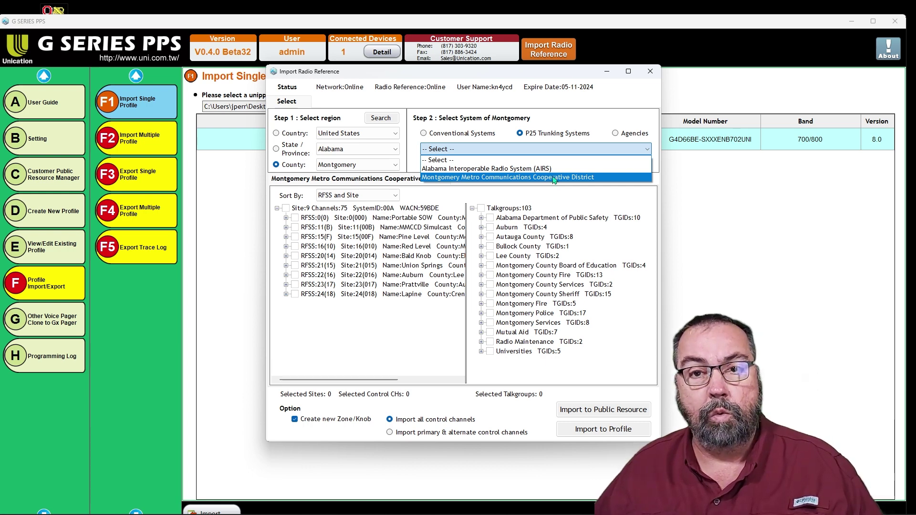
click(554, 178)
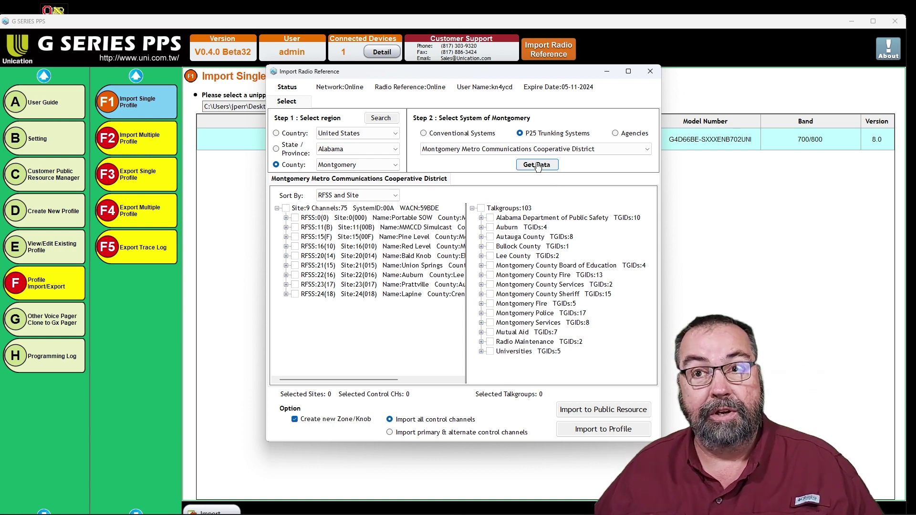
click(538, 165)
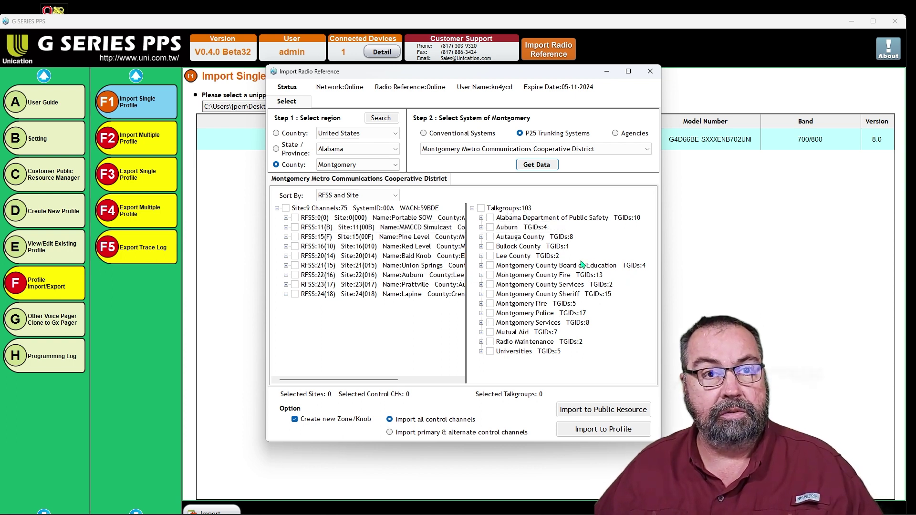
Widen the site list and select the MMCCD Simulcast site (RFSS 11) for import
drag(563, 75, 689, 75)
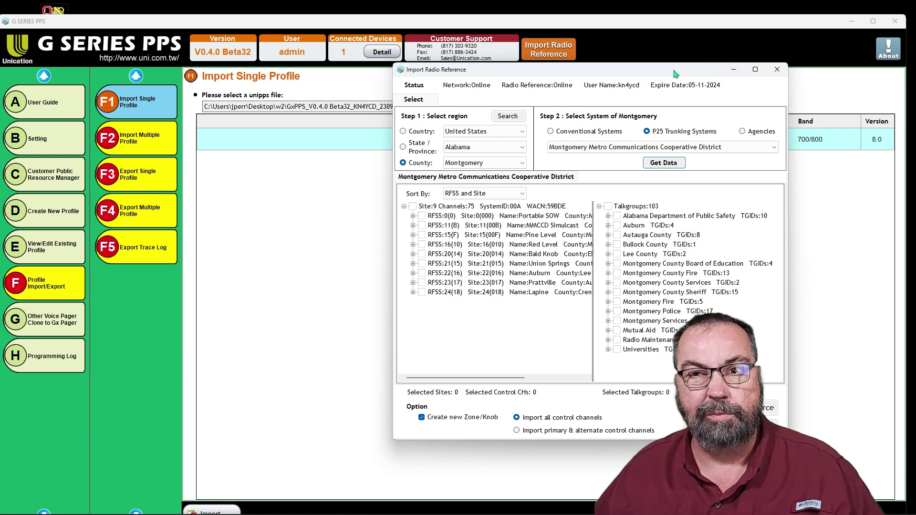
drag(593, 220, 638, 221)
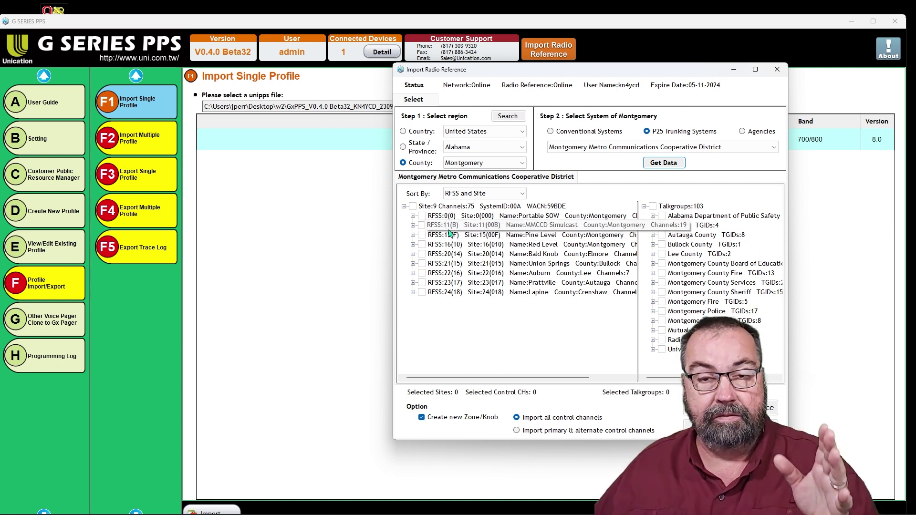
click(421, 225)
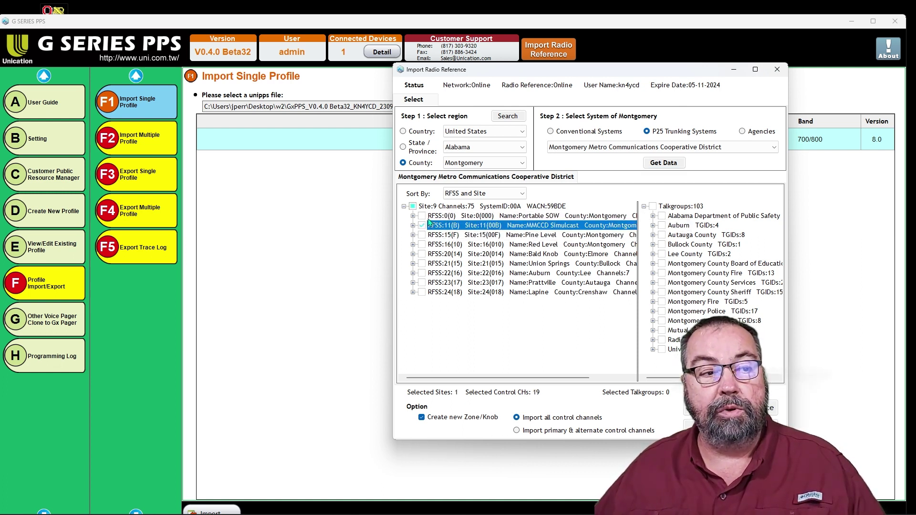
Widen the import window, select all Alabama Department of Public Safety talkgroups and review the group's entries
drag(629, 72, 497, 72)
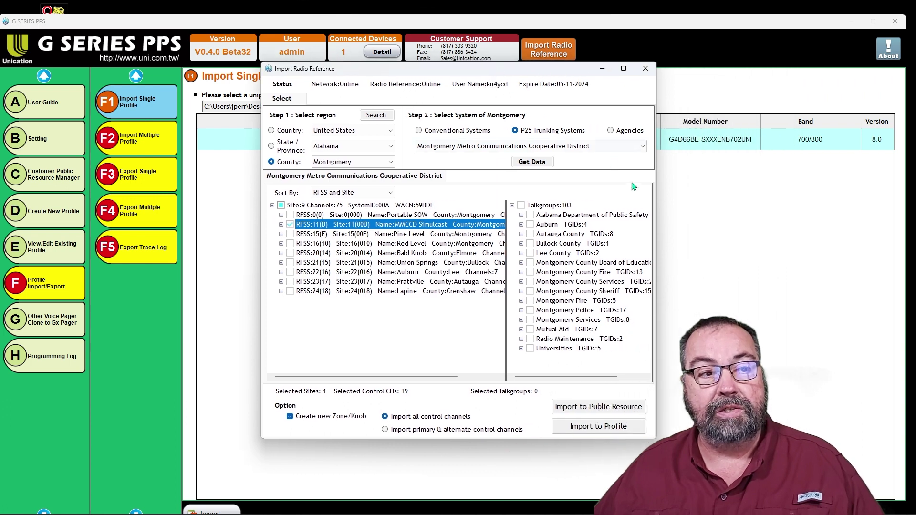
drag(656, 230, 771, 234)
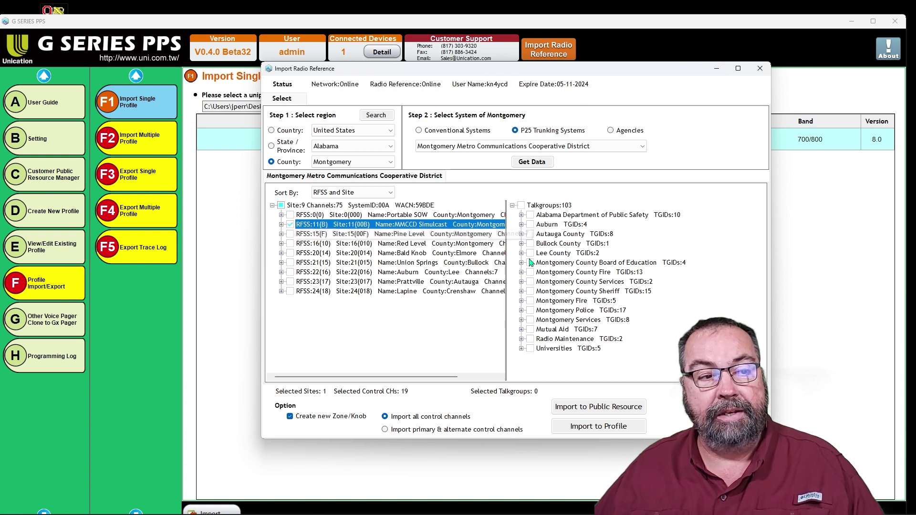
click(531, 215)
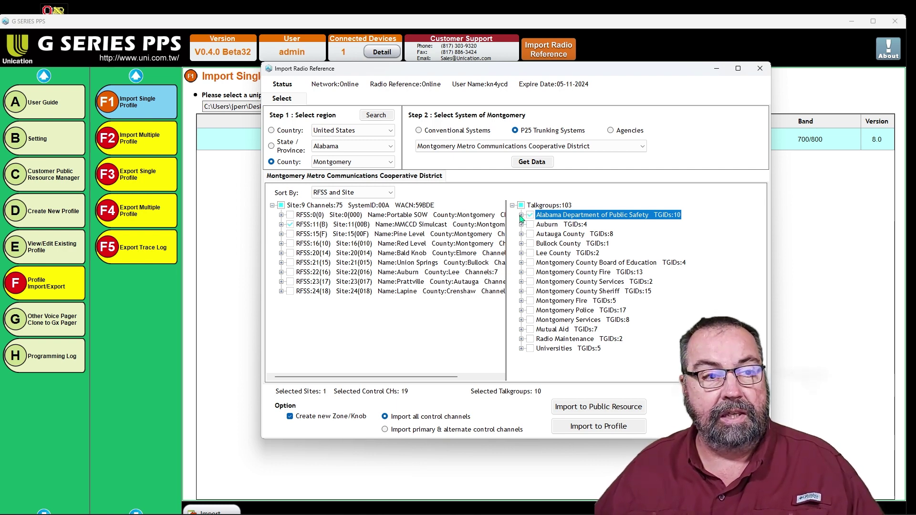
click(522, 215)
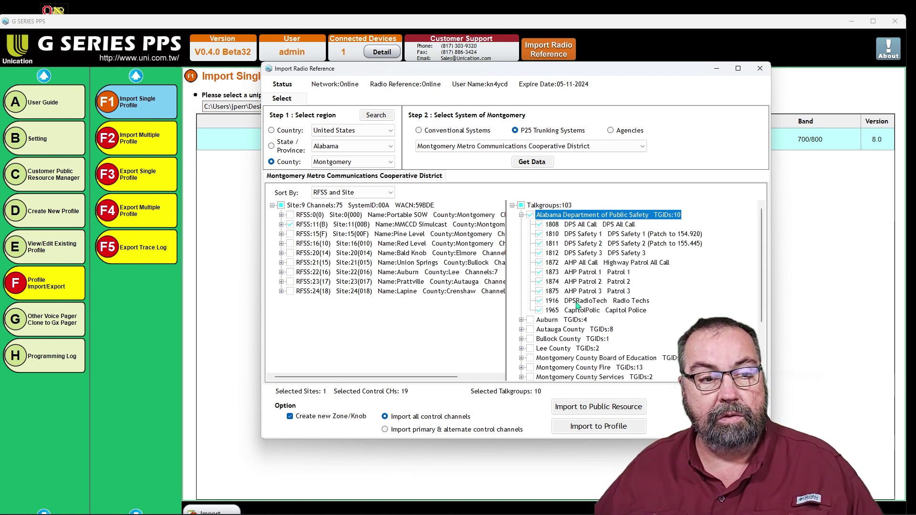
click(522, 215)
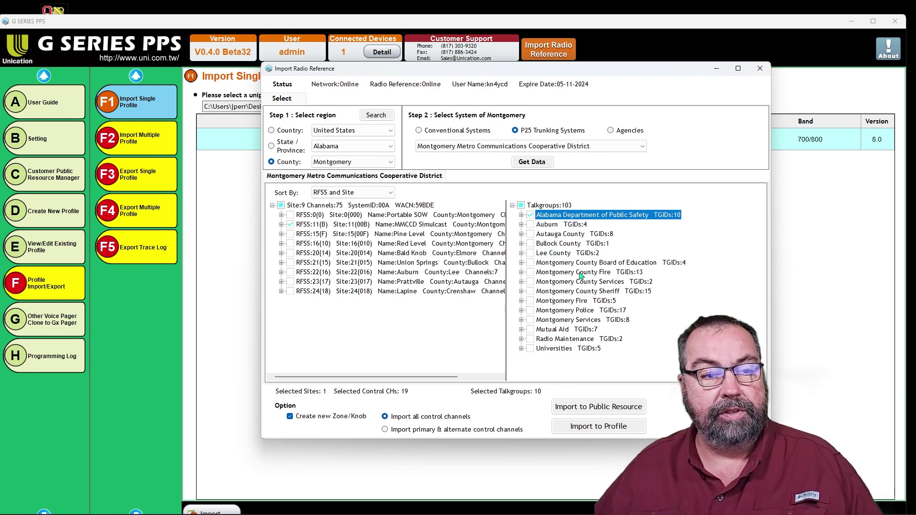
Select the Montgomery County Sheriff talkgroups MCSO Disp, MCSO Tac 1 and MCSO Tact 2
click(521, 291)
scroll(580, 286, up, 1)
scroll(587, 284, down, 2)
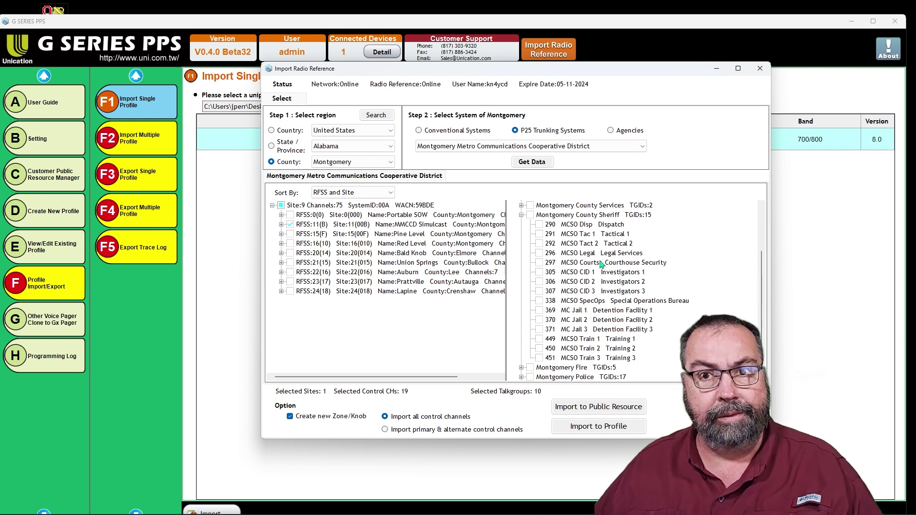
click(540, 225)
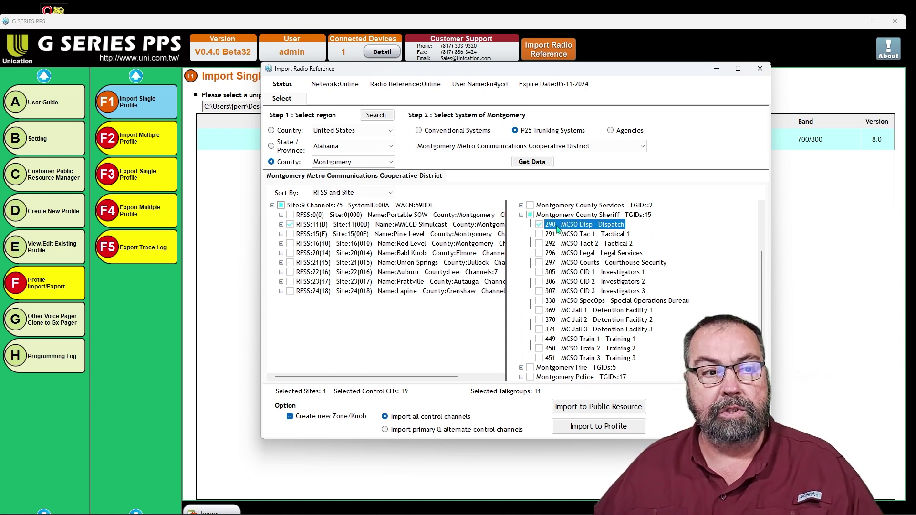
click(539, 235)
click(539, 244)
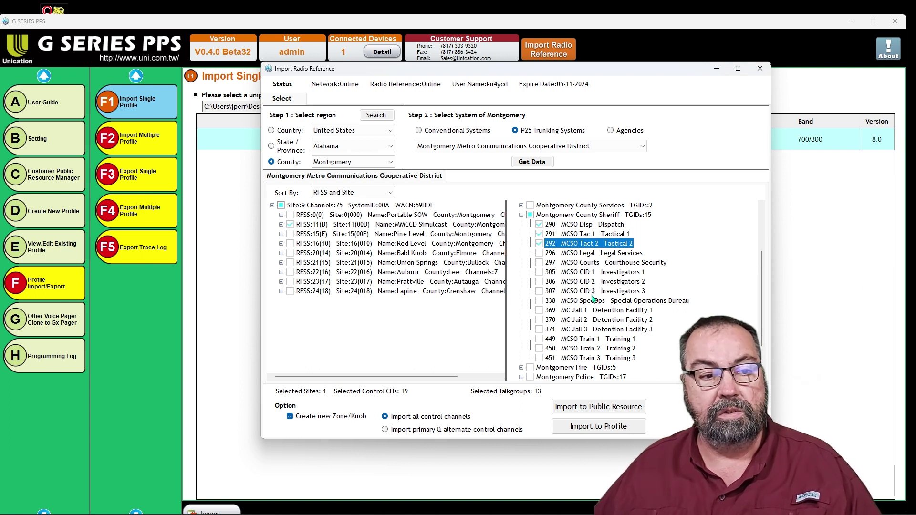
click(521, 215)
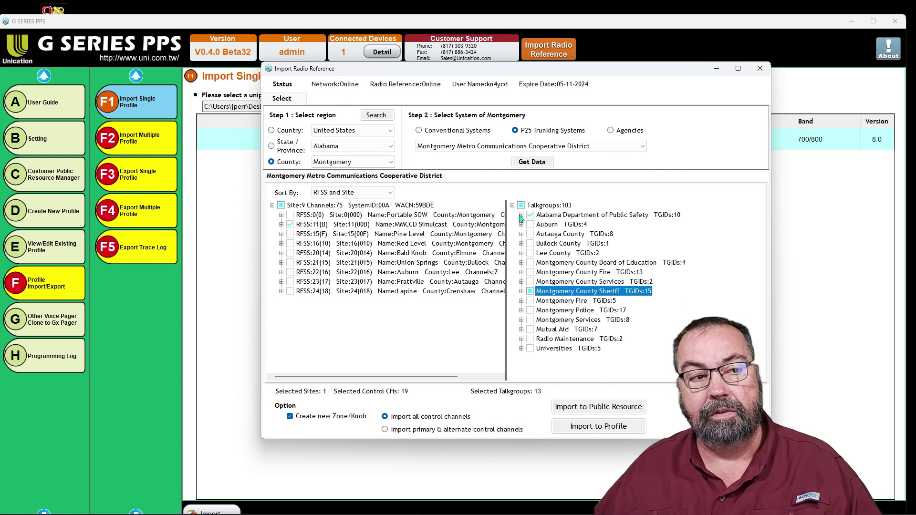
Select all Montgomery Fire talkgroups, plus Pintlala VFD (405) from the Montgomery County Fire group
click(521, 302)
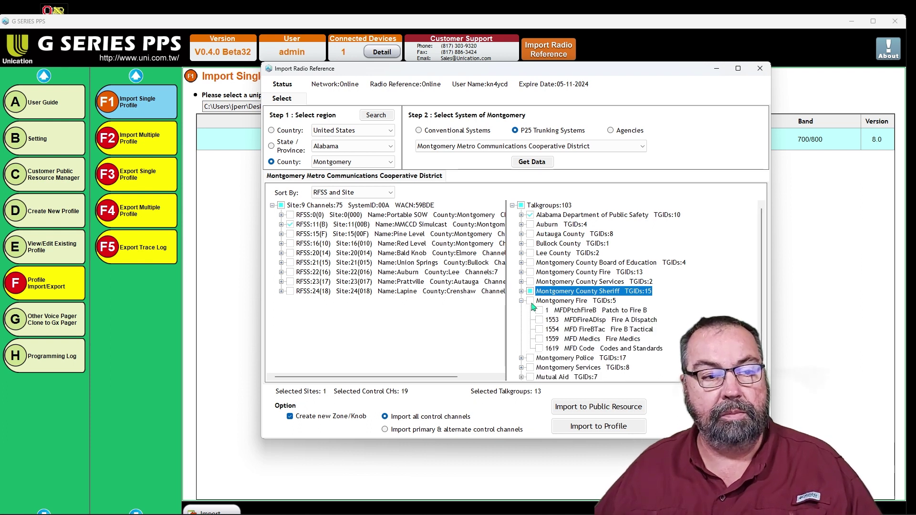
click(531, 303)
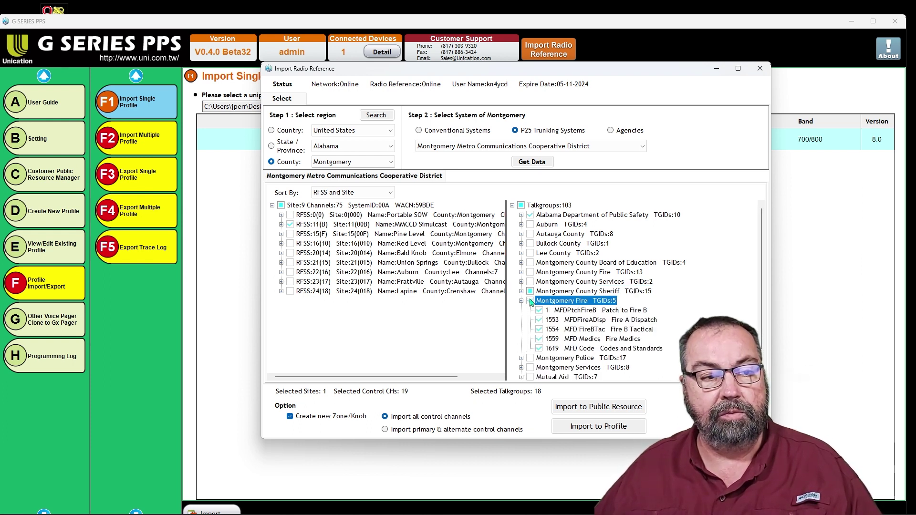
click(521, 272)
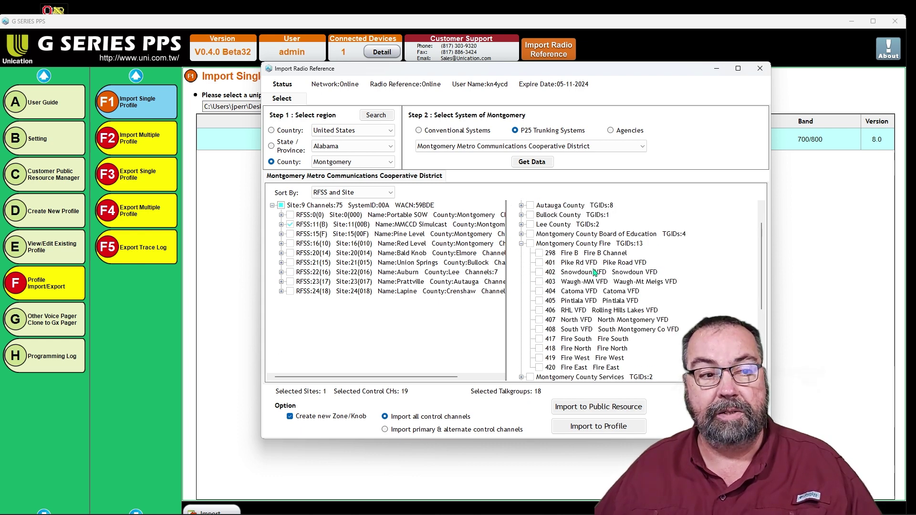
click(540, 301)
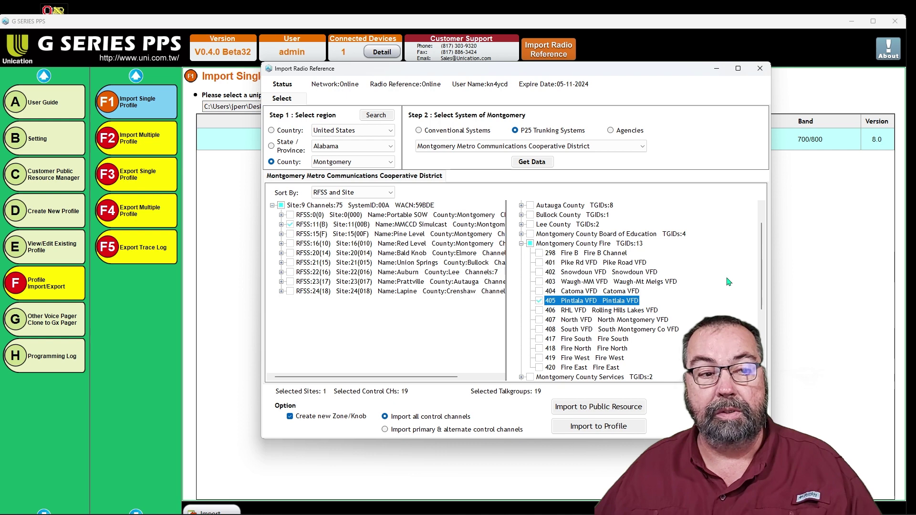
scroll(724, 282, down, 4)
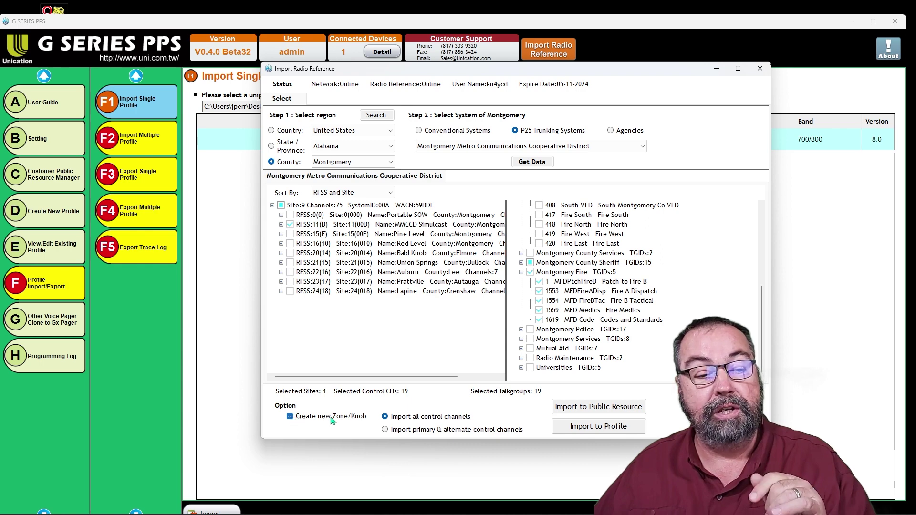
Import the selected site and talkgroups to the profile as a new zone/knob with all control channels
click(607, 425)
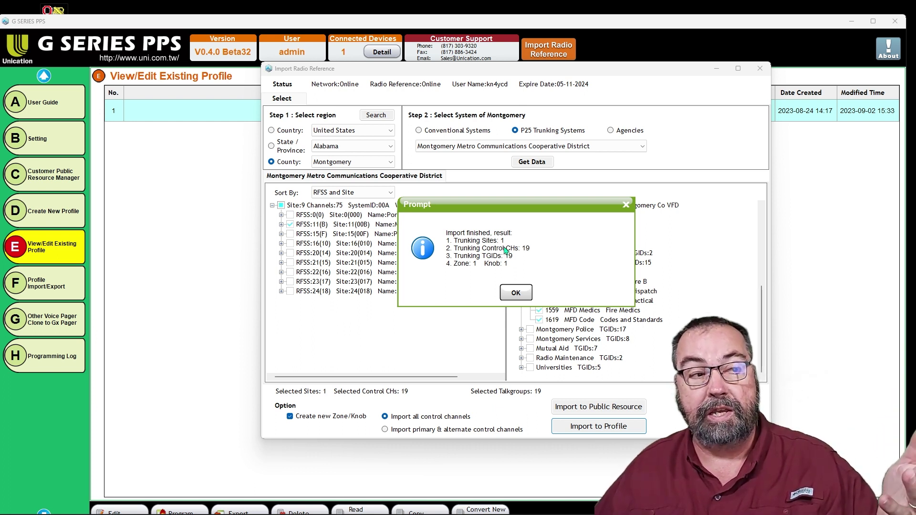
drag(439, 202, 407, 233)
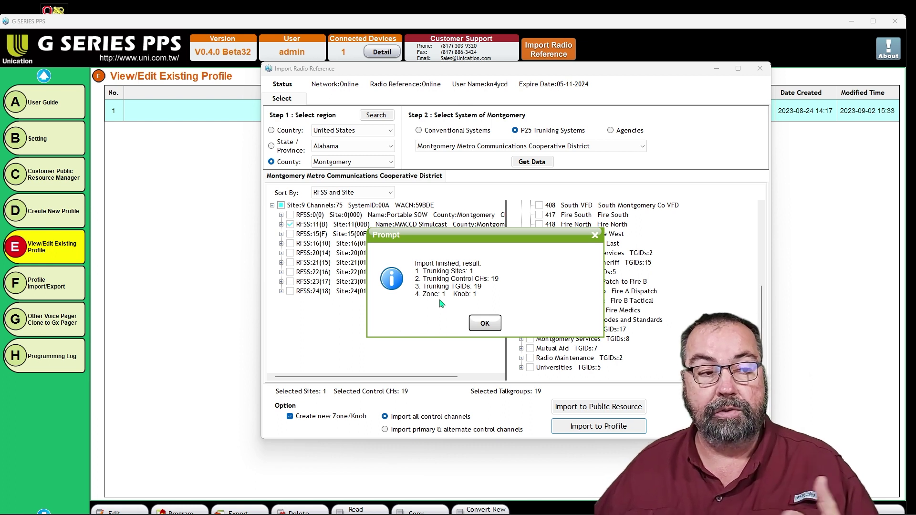
click(485, 323)
Open the existing profile for editing and view its Zone & Channel Setting page
double_click(191, 112)
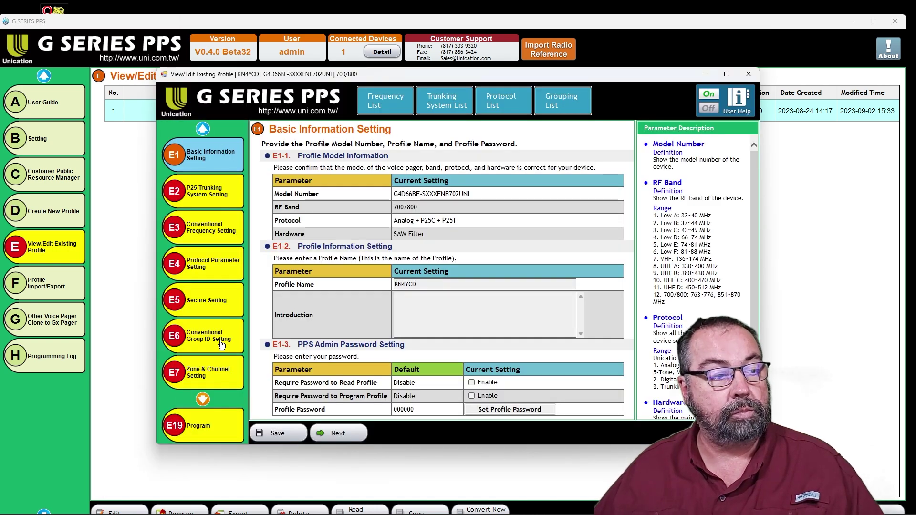
click(224, 373)
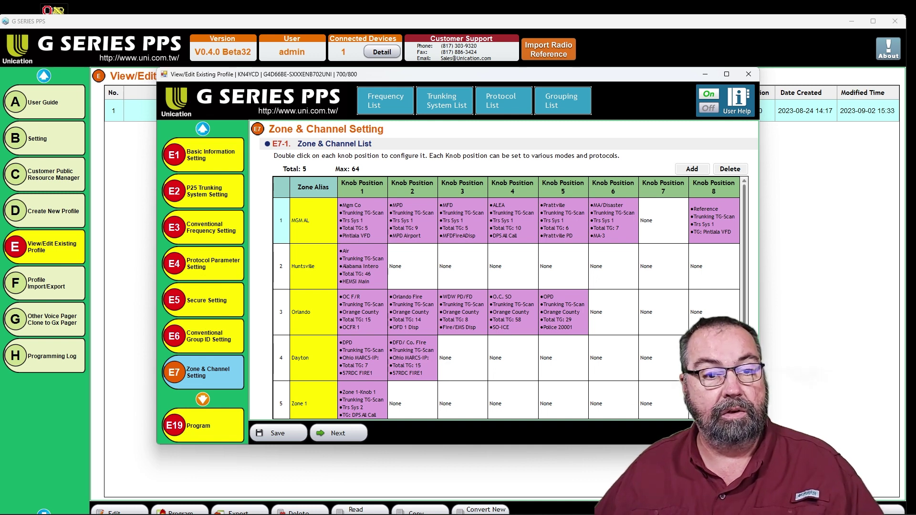
Open knob position 1 of Zone 1 for editing and remove DPS All Call (1808) from its Non-Priority Talk Group List
scroll(506, 286, down, 1)
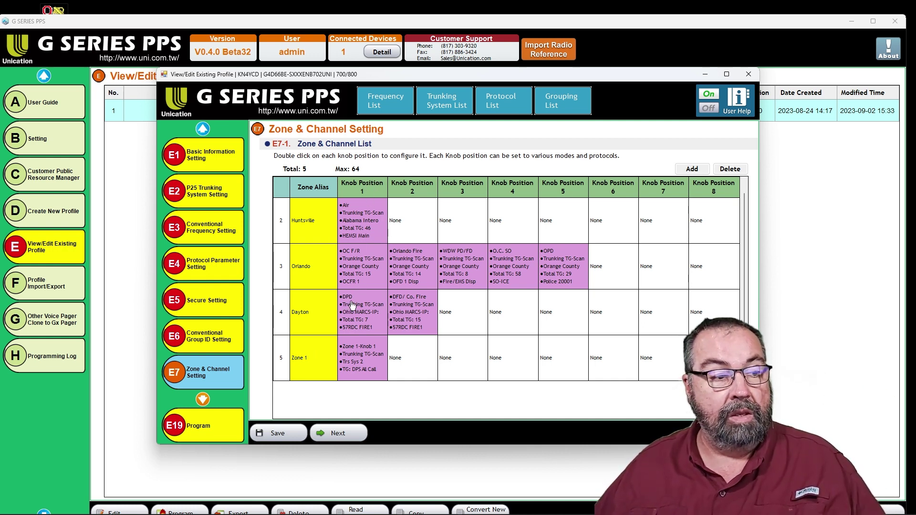
click(356, 361)
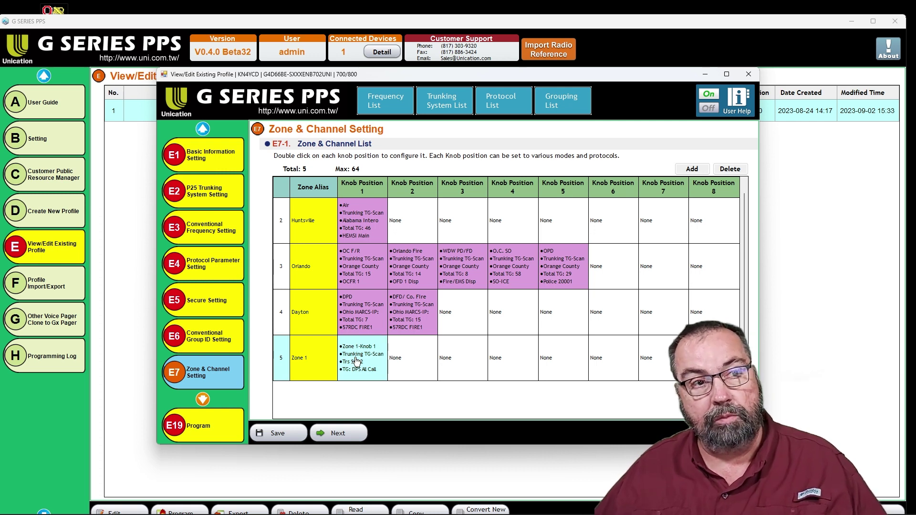
double_click(358, 361)
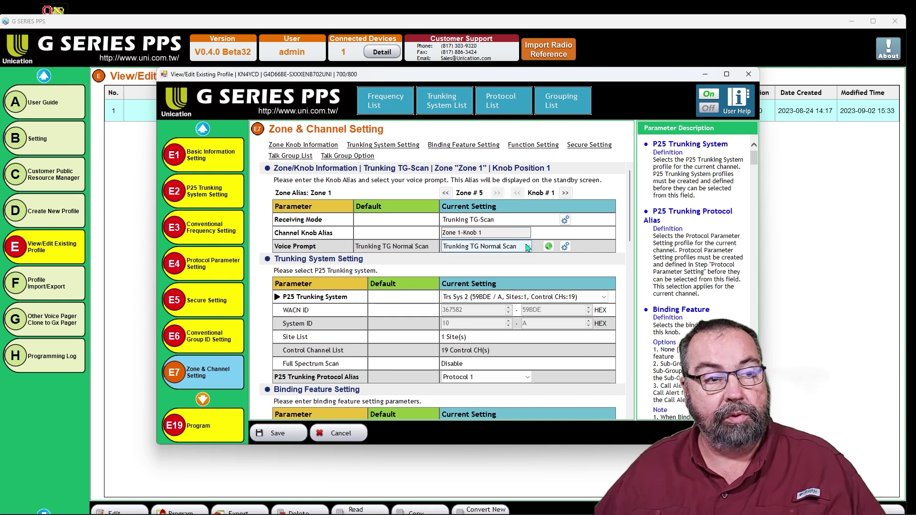
scroll(632, 211, down, 2)
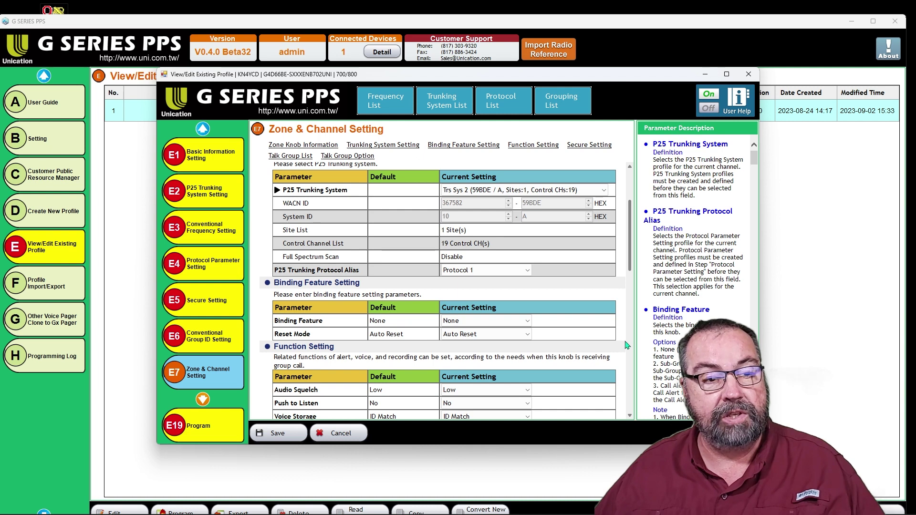
click(629, 352)
drag(626, 353, 628, 371)
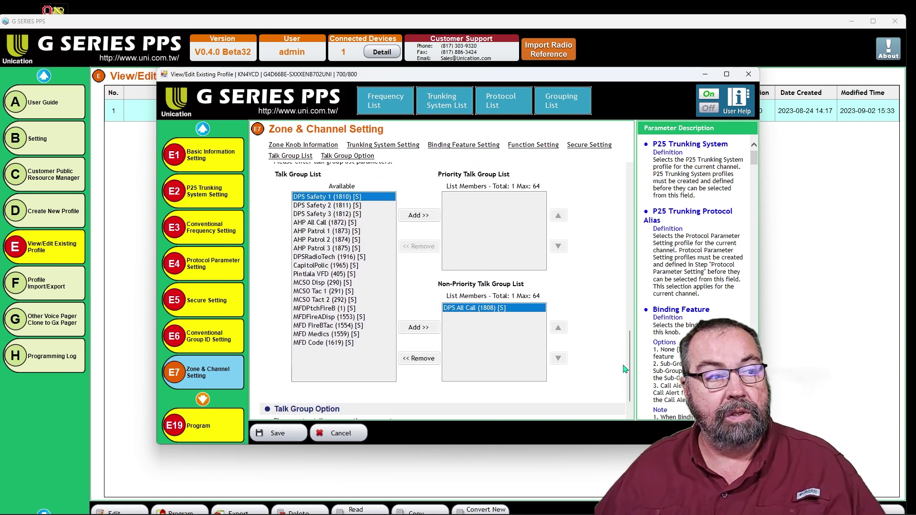
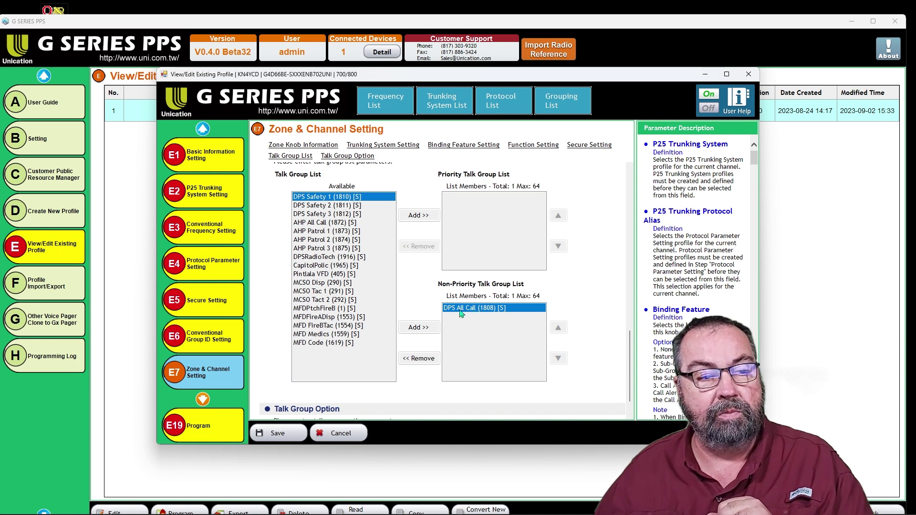
click(419, 358)
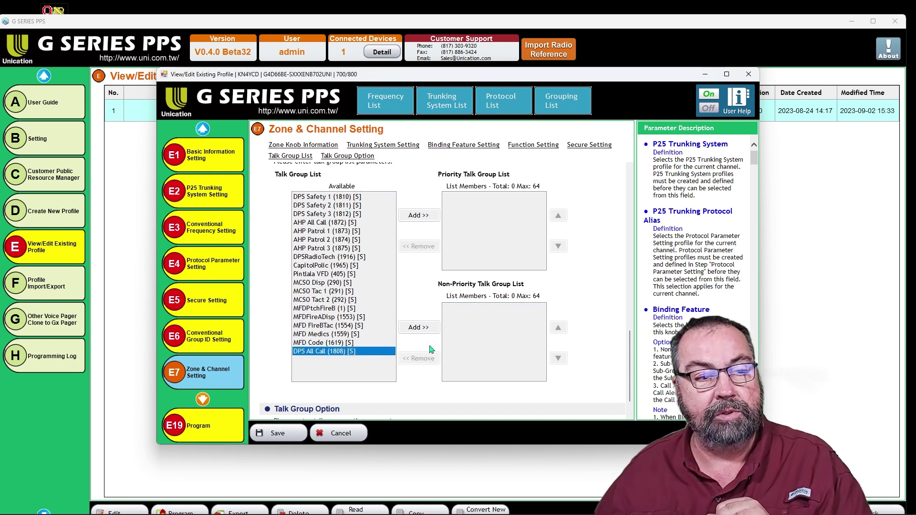
Add the five MFD talkgroups, MFDPtchFireB through MFD Code, plus Pintlala VFD (405) to the Non-Priority Talk Group List and save the knob
click(327, 310)
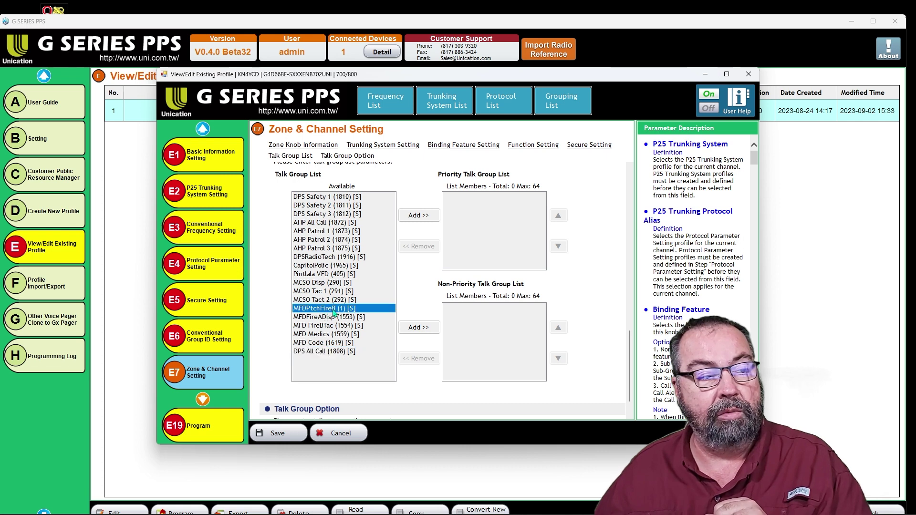
click(413, 328)
click(414, 329)
click(413, 328)
click(414, 328)
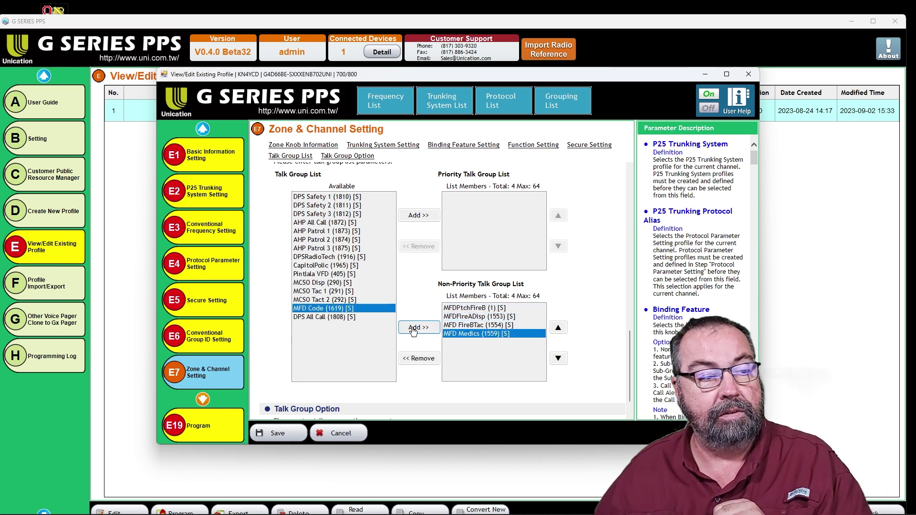
click(414, 328)
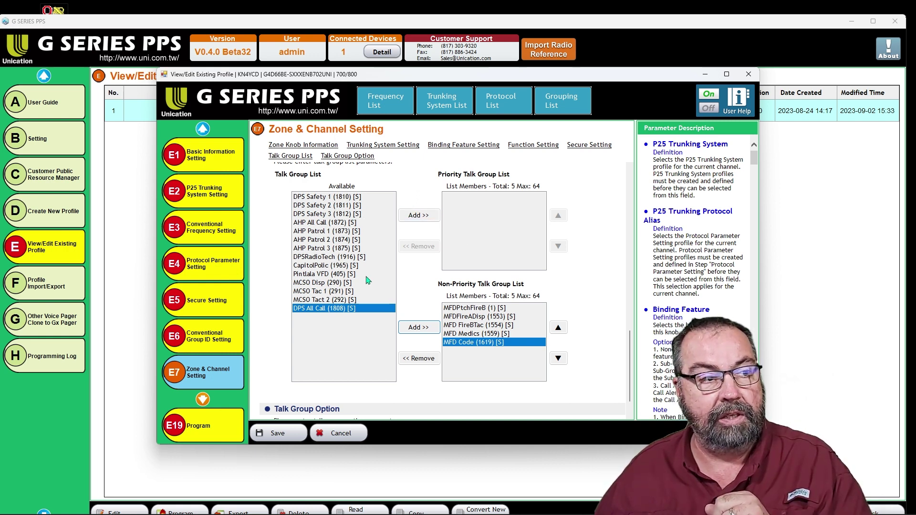
click(325, 275)
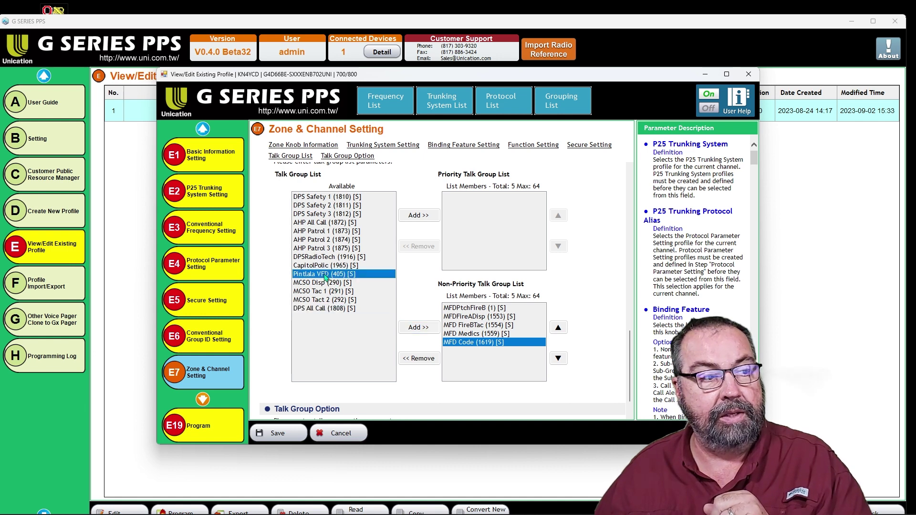
click(416, 328)
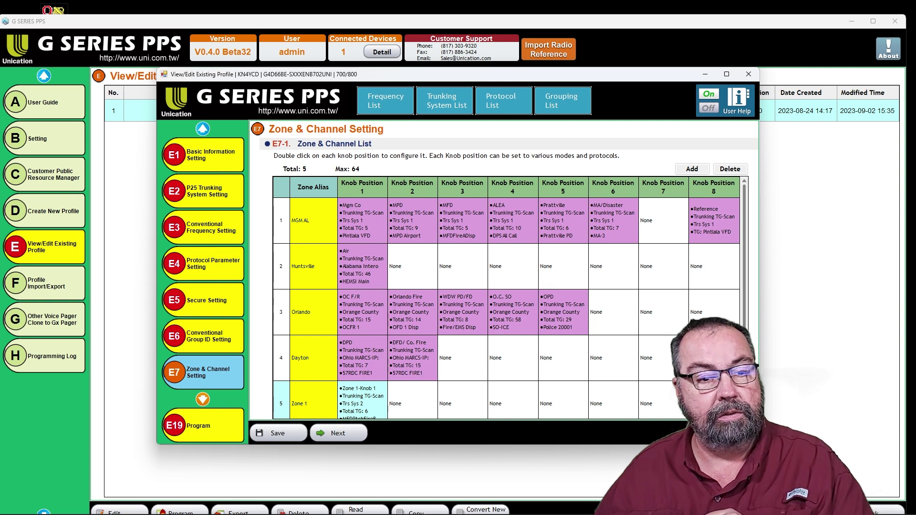
Rename the zone alias Zone 1 as Test in the Zone & Channel List
scroll(411, 382, down, 1)
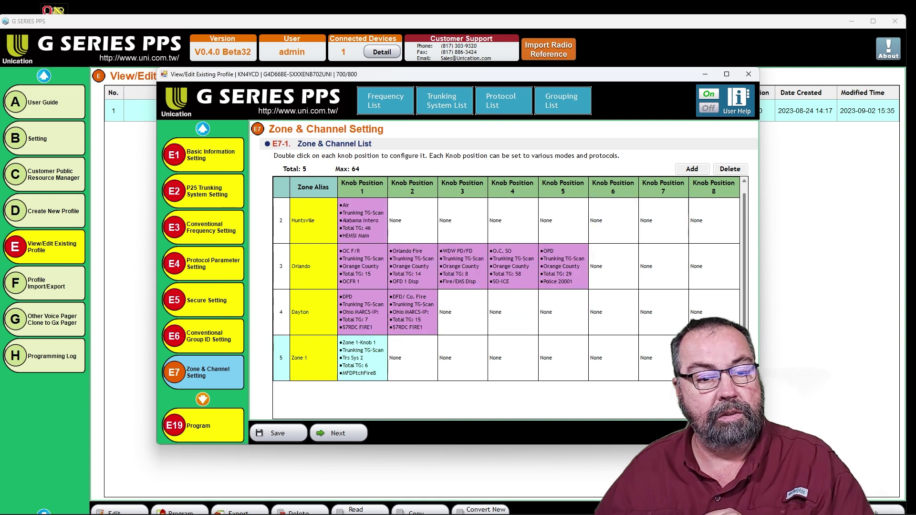
double_click(315, 359)
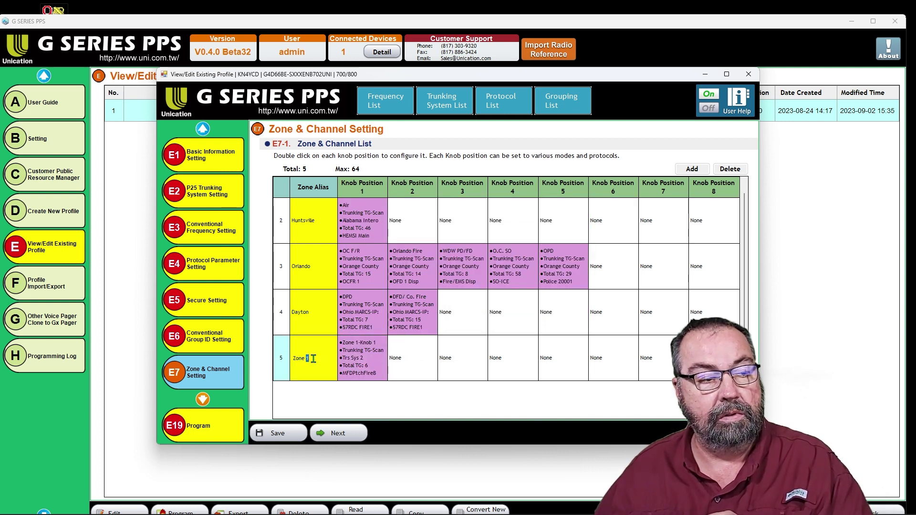
drag(313, 359, 293, 359)
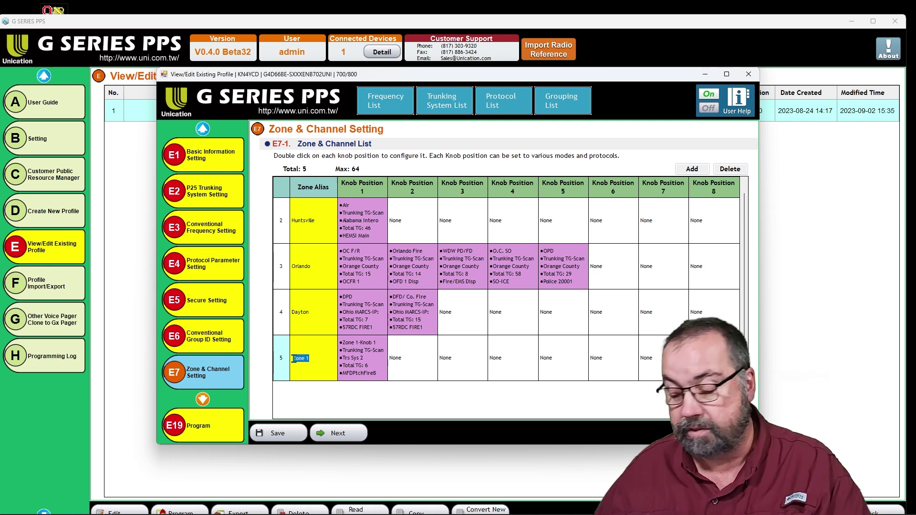
text(Test)
key(Return)
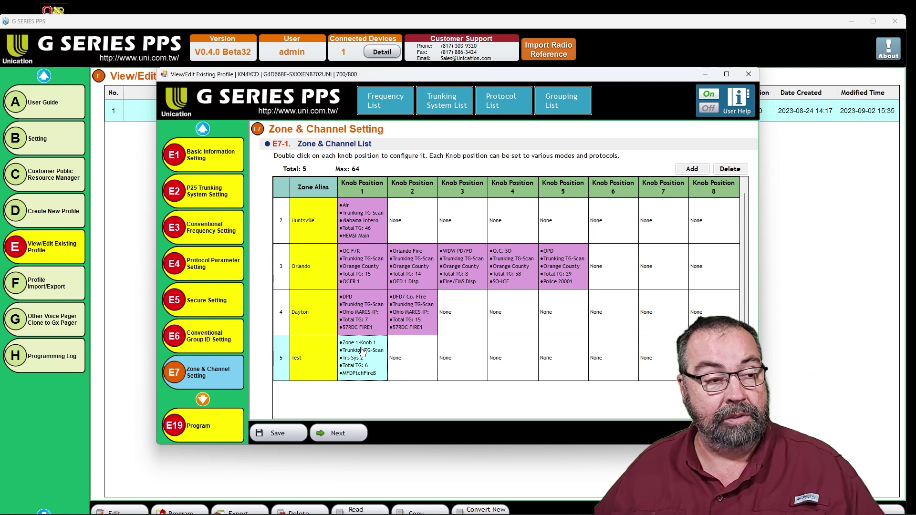
Copy the Test zone's knob position 1 and paste it into knob position 2 of the same zone
right_click(362, 350)
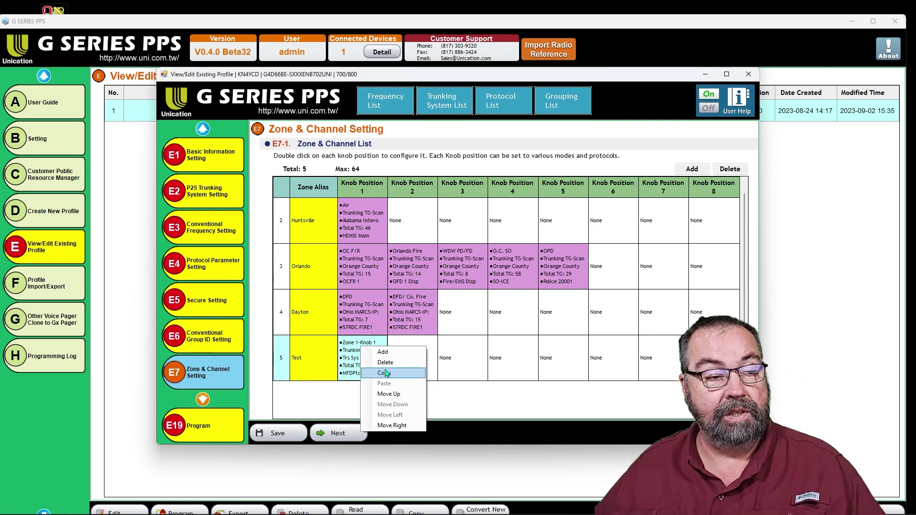
click(401, 371)
right_click(402, 348)
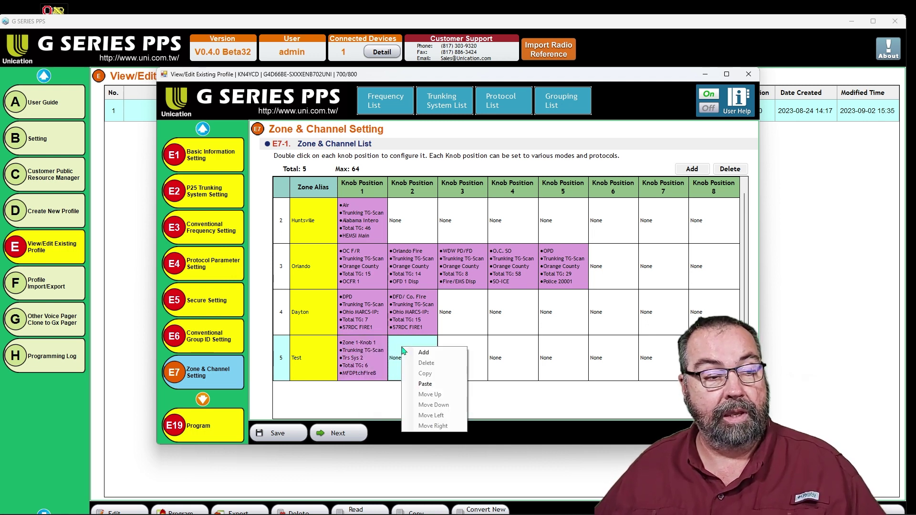
click(425, 384)
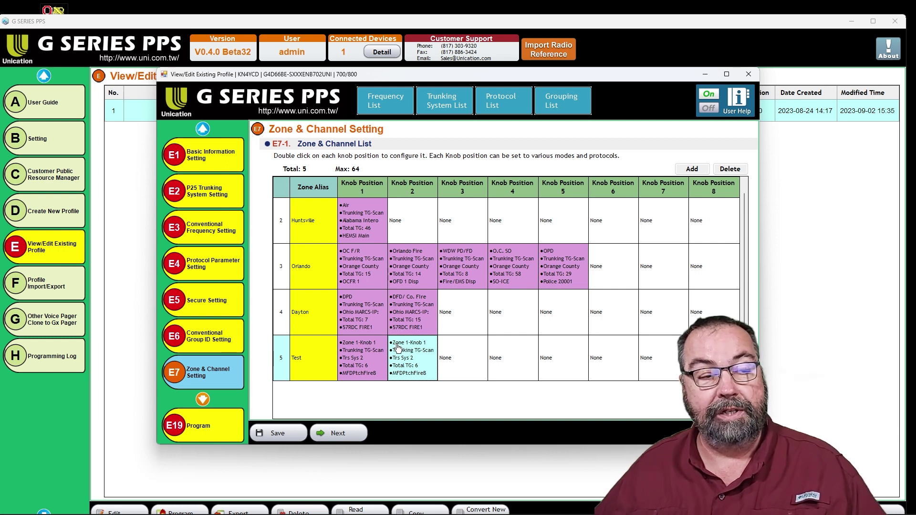
Set the channel knob alias of the Test zone's knob position 1 to Co. Fire and save it
click(377, 345)
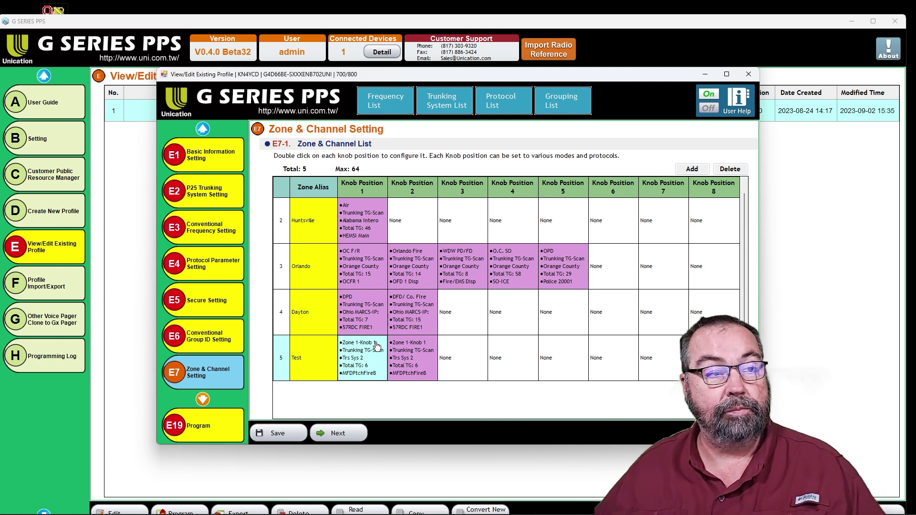
double_click(376, 347)
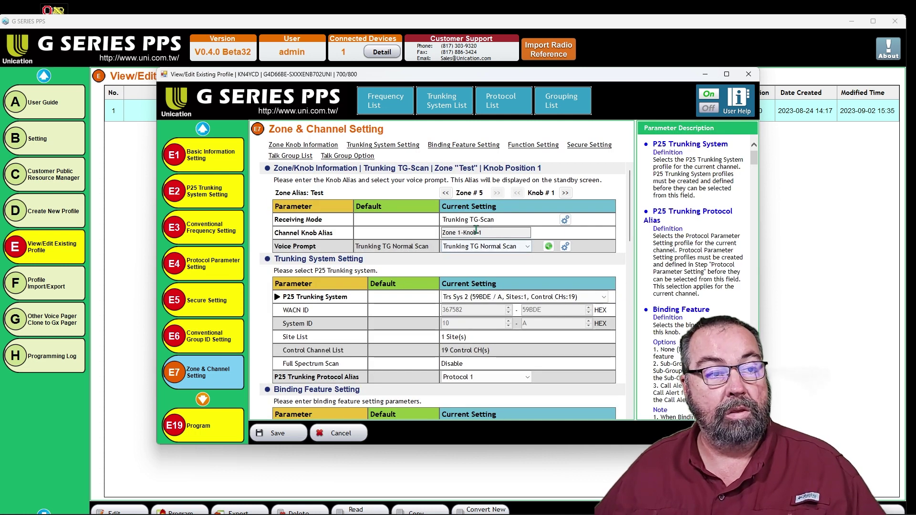
click(491, 229)
drag(492, 229, 448, 234)
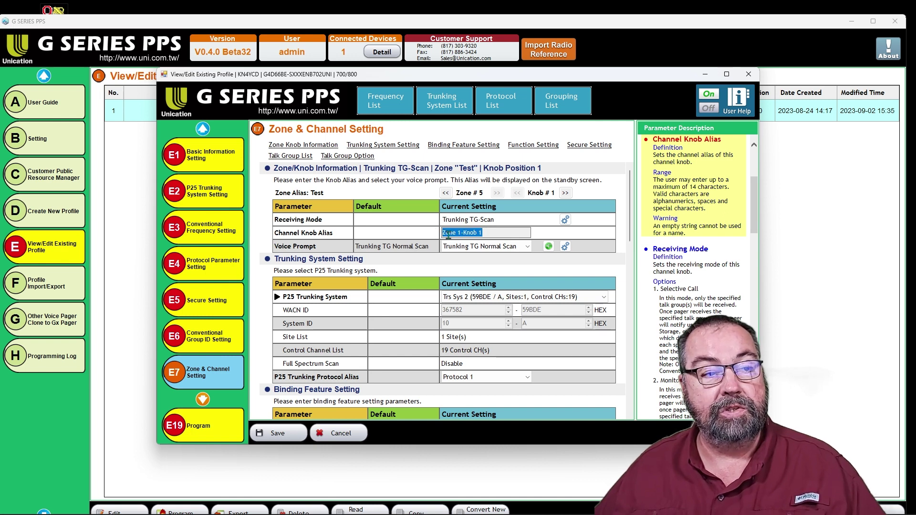
text(Co. Fire)
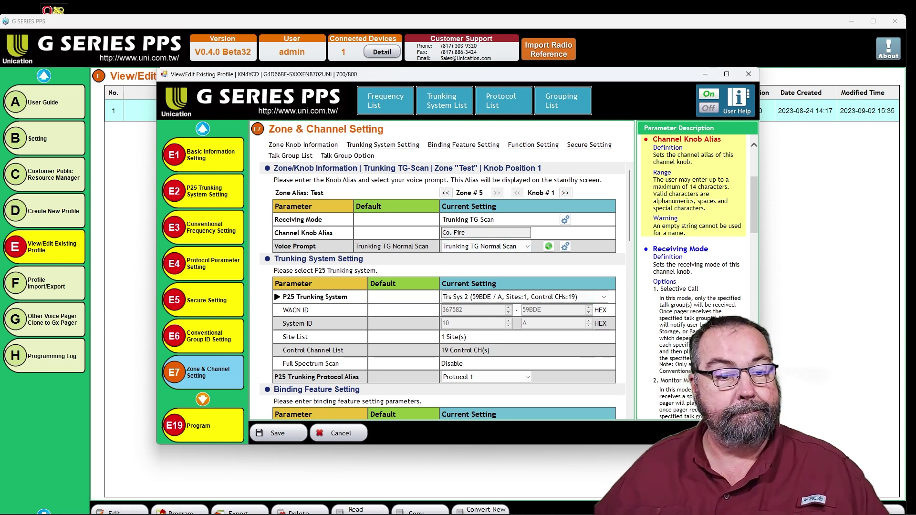
click(276, 433)
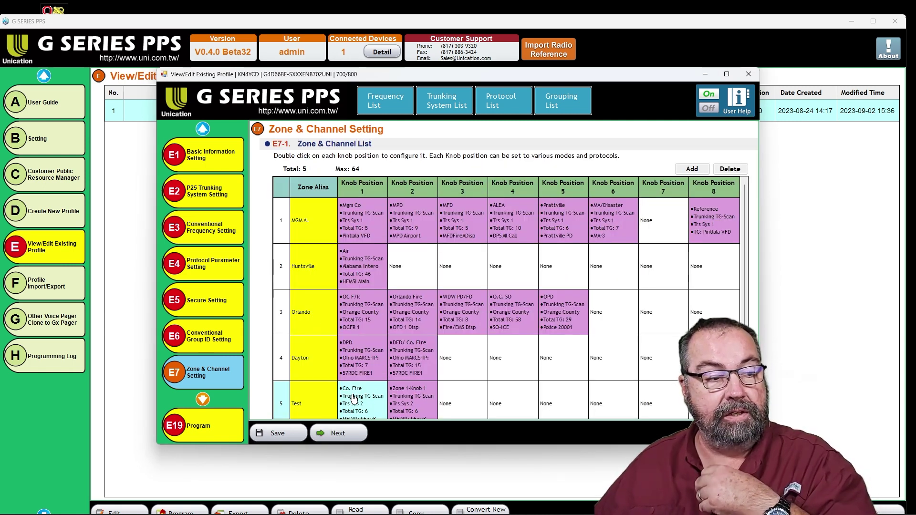
Open knob position 2 of the Test zone and set its channel knob alias to Co. Police
click(417, 392)
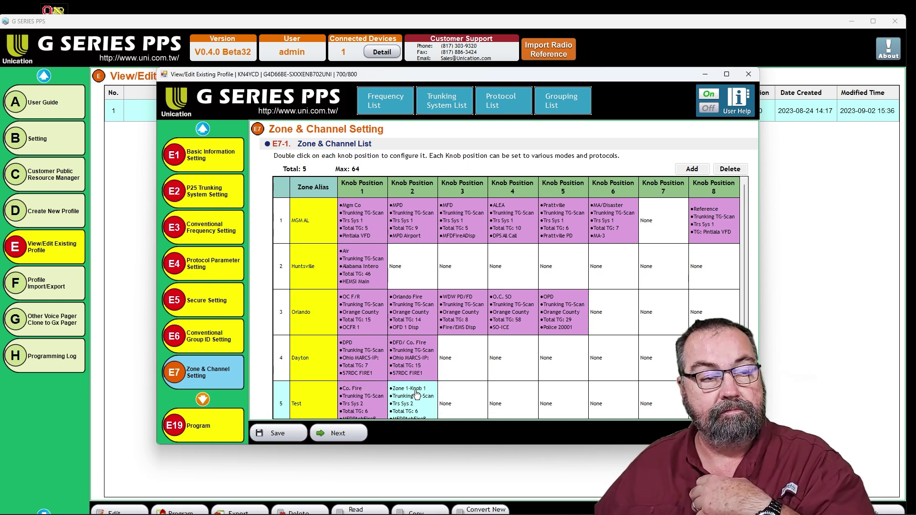
double_click(417, 392)
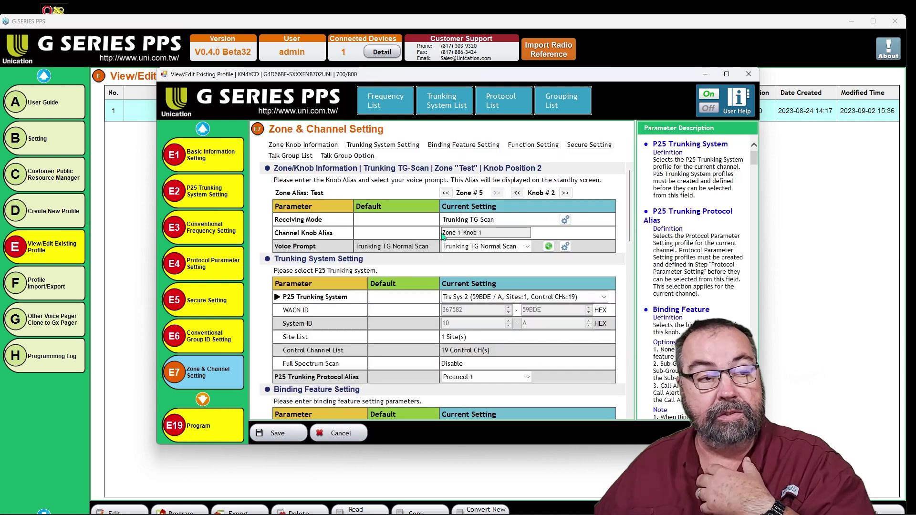
click(496, 232)
double_click(480, 233)
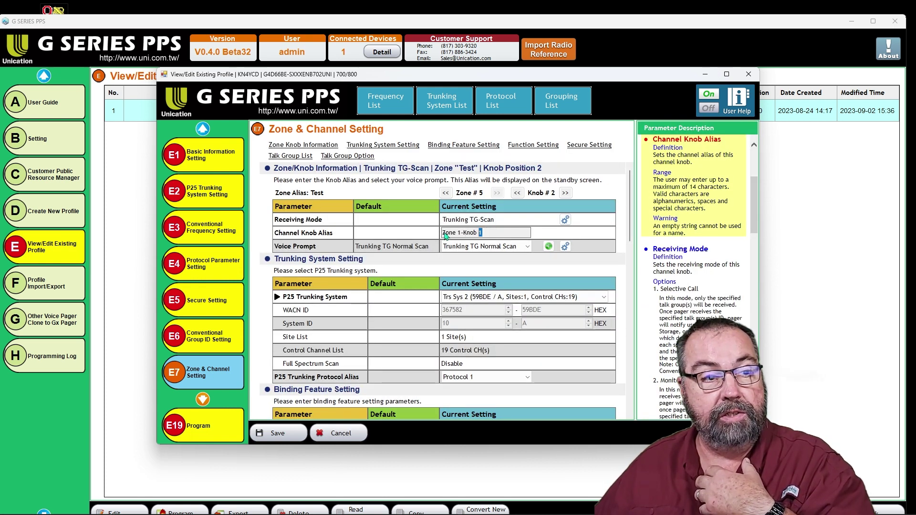
drag(445, 235, 435, 237)
text(Co)
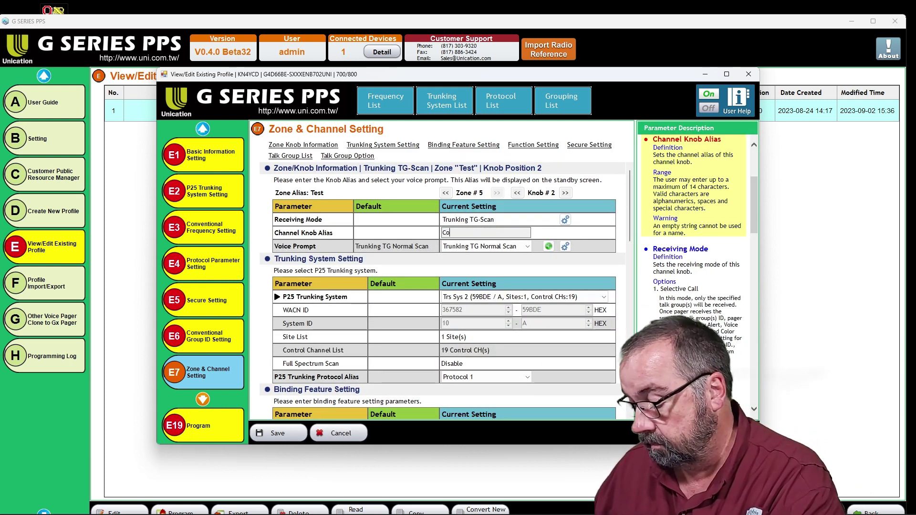
text(. Police)
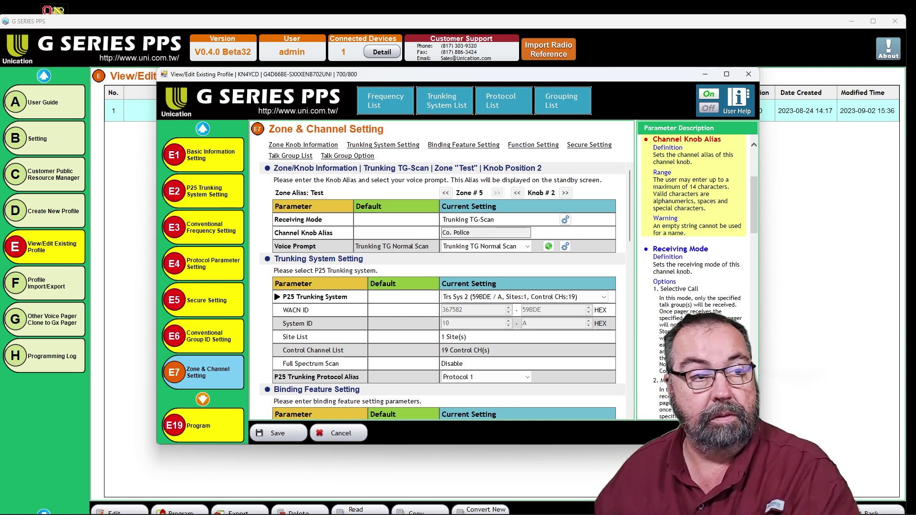
Remove all the MFD talkgroups and Pintlala VFD (405) from knob position 2's Non-Priority Talk Group List
drag(630, 224, 628, 380)
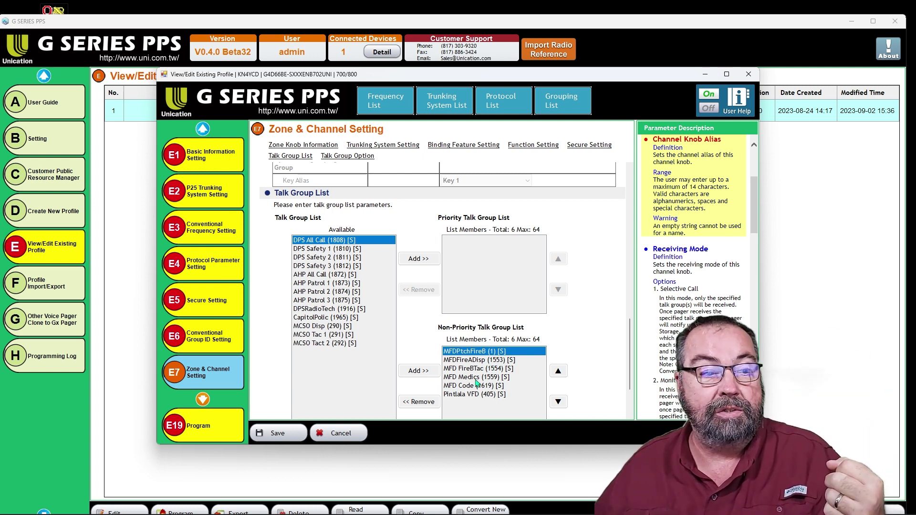
click(423, 402)
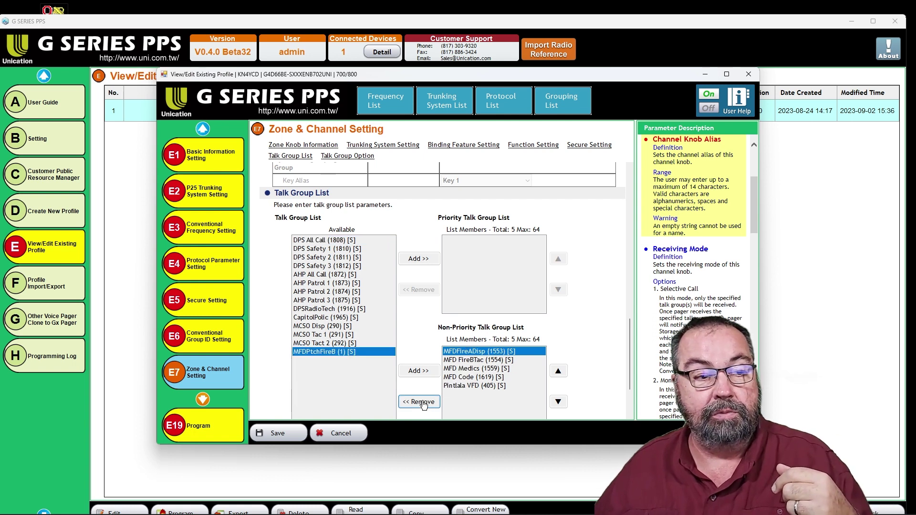
click(423, 403)
click(422, 402)
click(423, 402)
click(423, 402)
click(423, 403)
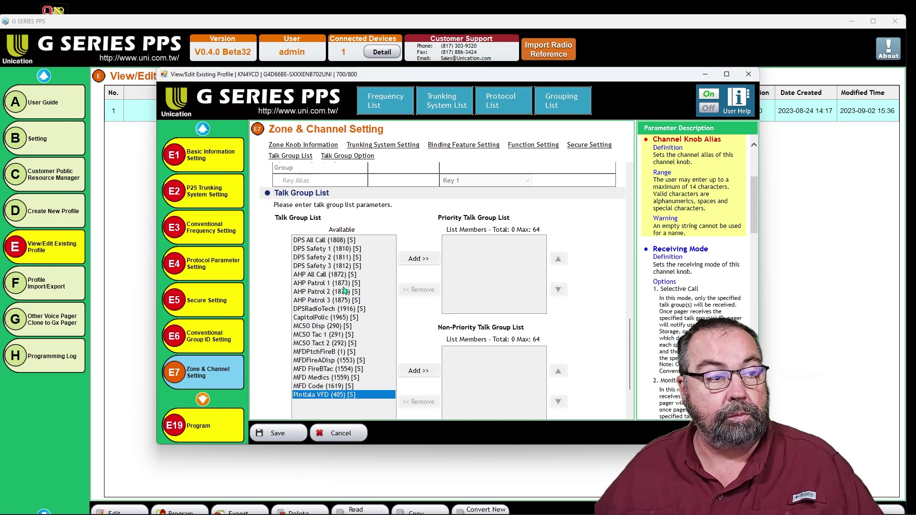
Add MCSO Disp (290), MCSO Tac 1 (291) and MCSO Tact 2 (292) to knob position 2's Non-Priority Talk Group List
click(322, 328)
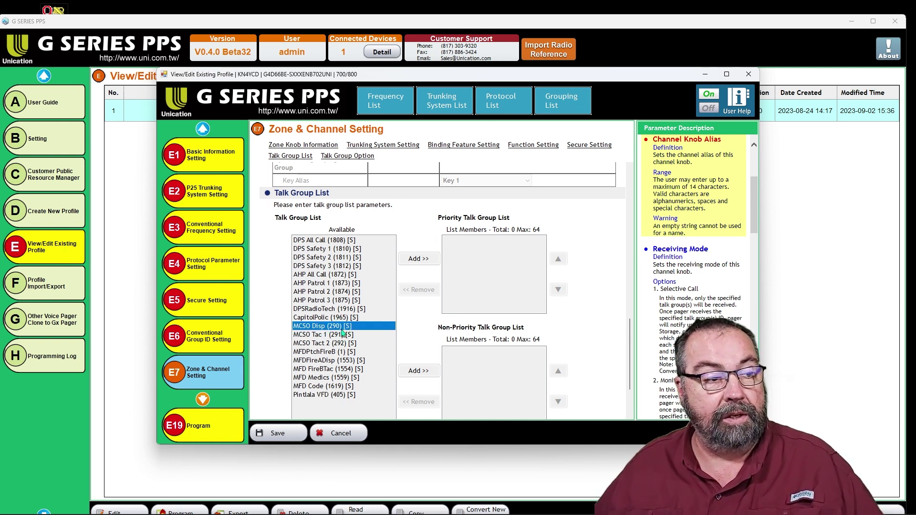
click(419, 372)
click(419, 372)
click(419, 372)
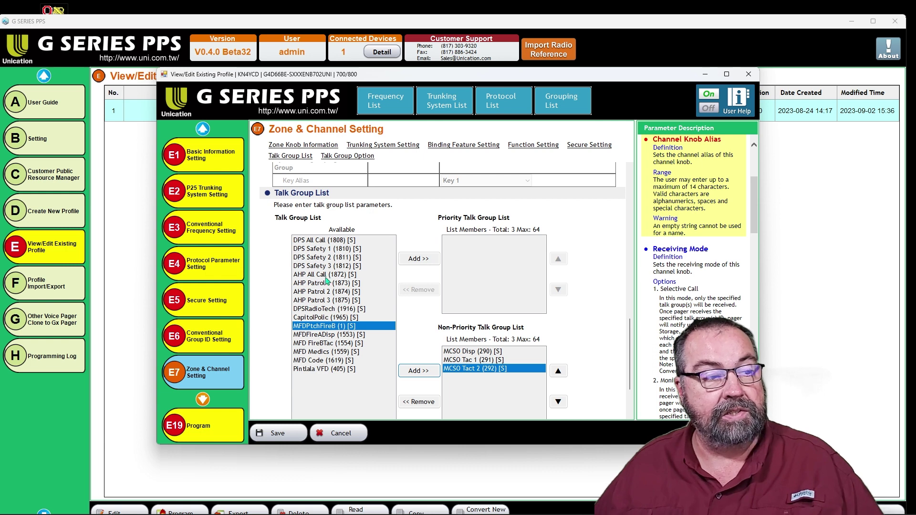
click(320, 317)
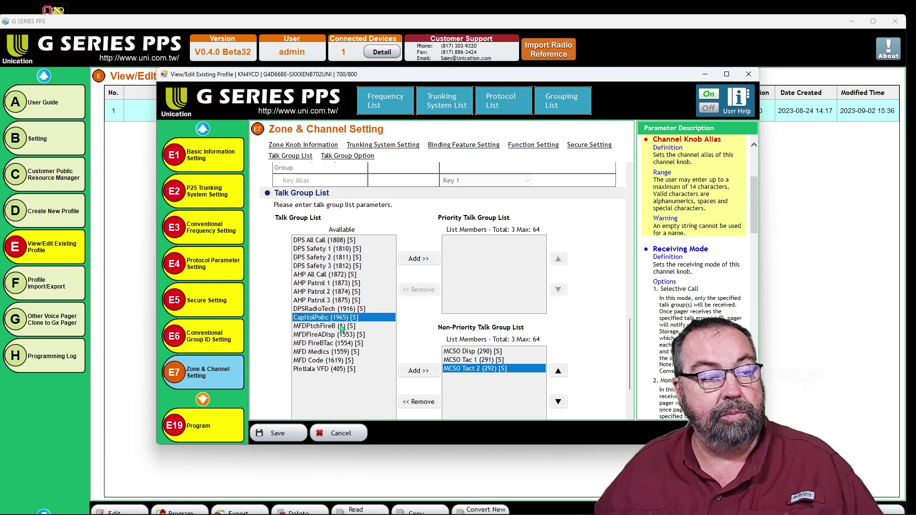
click(419, 371)
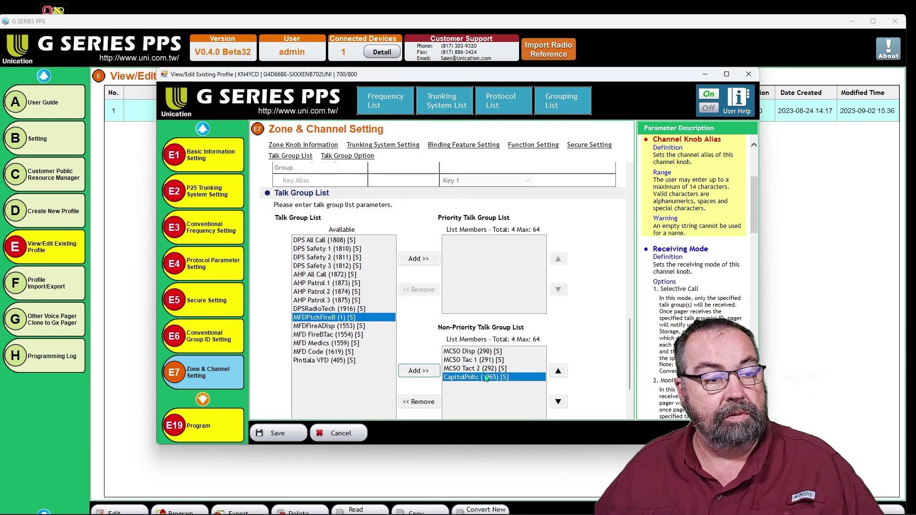
click(420, 402)
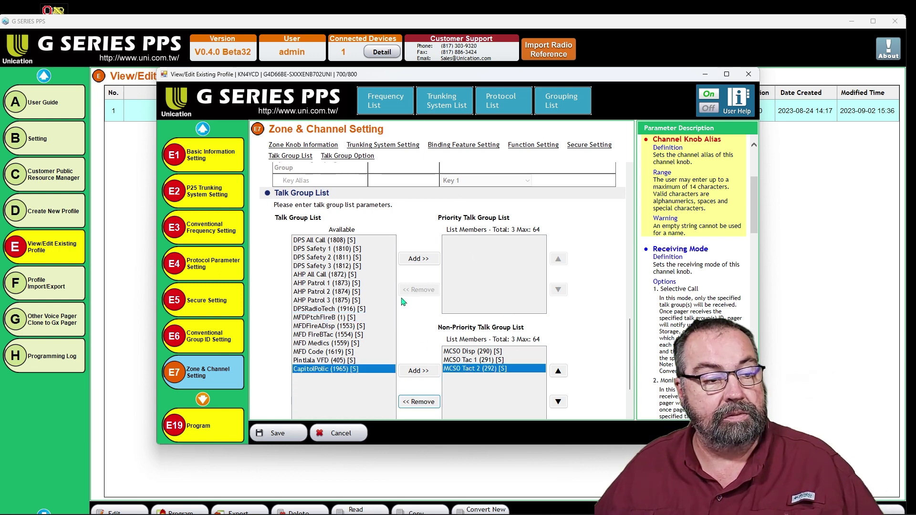
Save knob position 2 of the Test zone and paste a copy of it into knob position 3
click(278, 434)
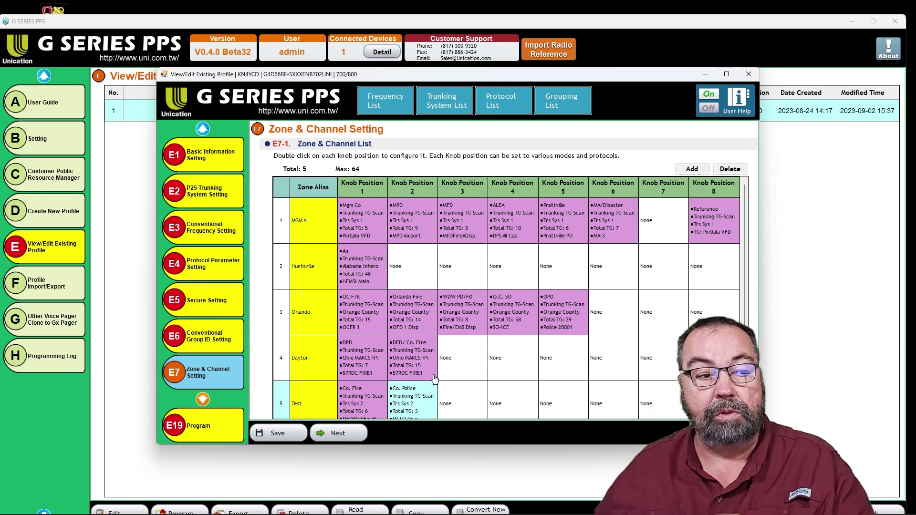
right_click(396, 392)
click(420, 420)
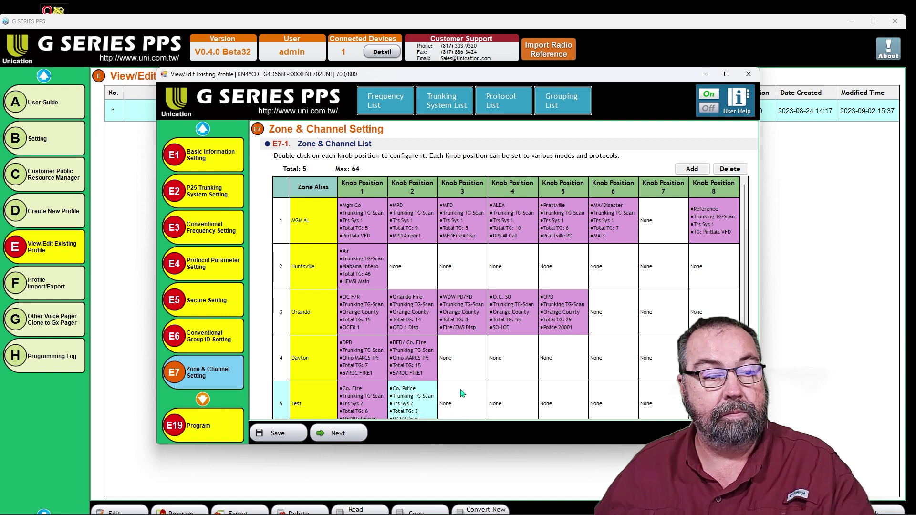
right_click(461, 390)
click(485, 426)
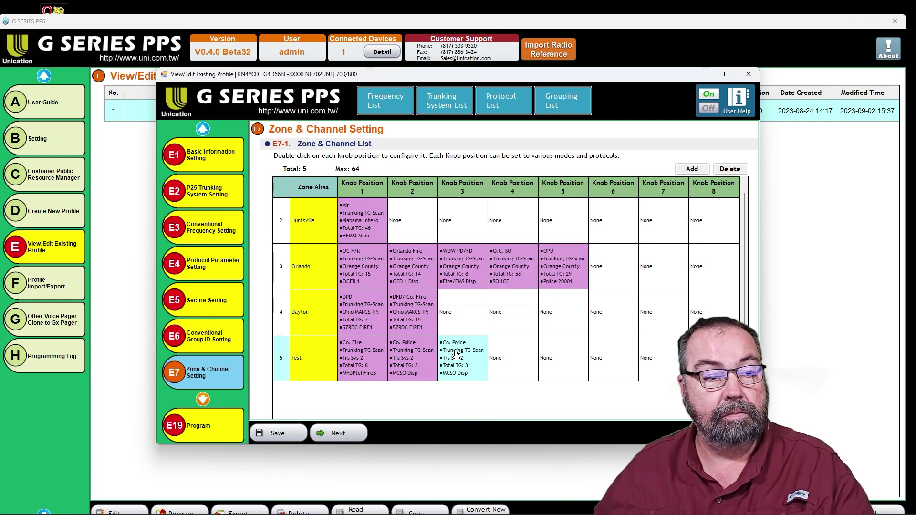
Open knob position 3 of the Test zone and set its channel knob alias to ALEA
double_click(456, 354)
drag(473, 232, 439, 233)
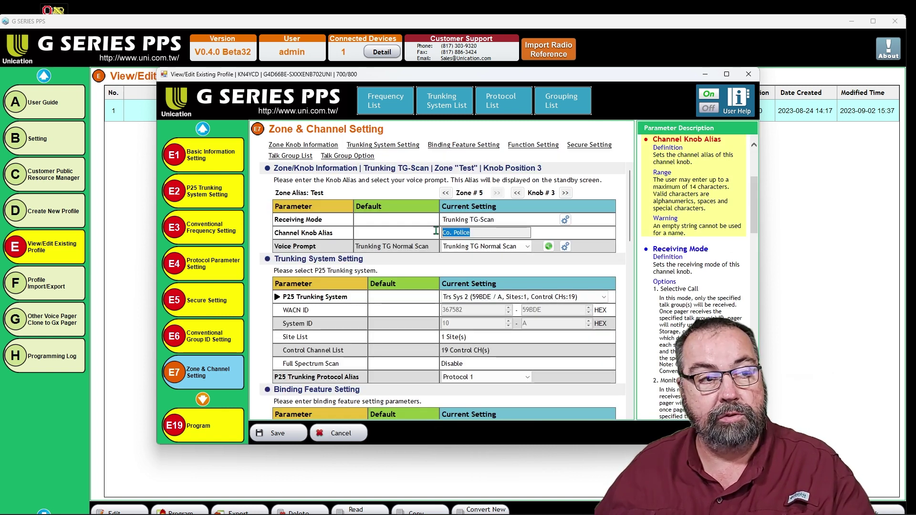
text(ALEA)
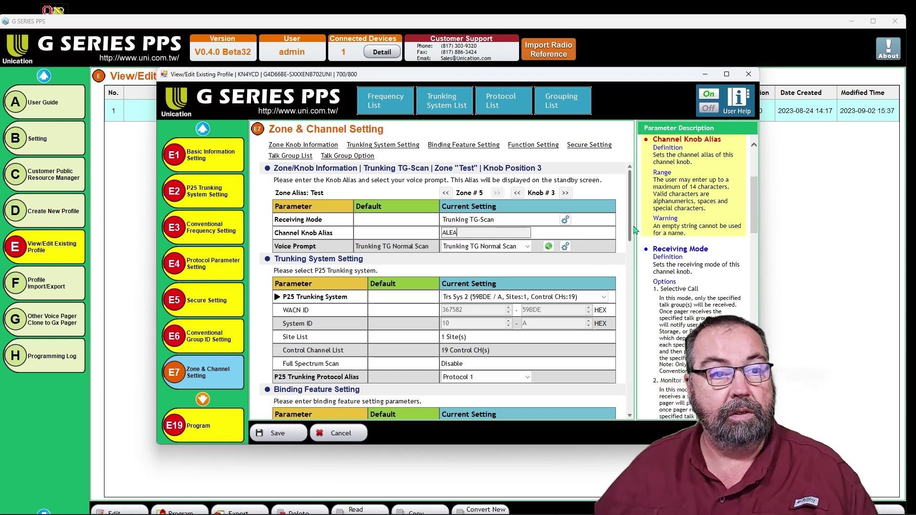
Remove the three MCSO talkgroups from knob position 3's Non-Priority Talk Group List
drag(633, 230, 633, 389)
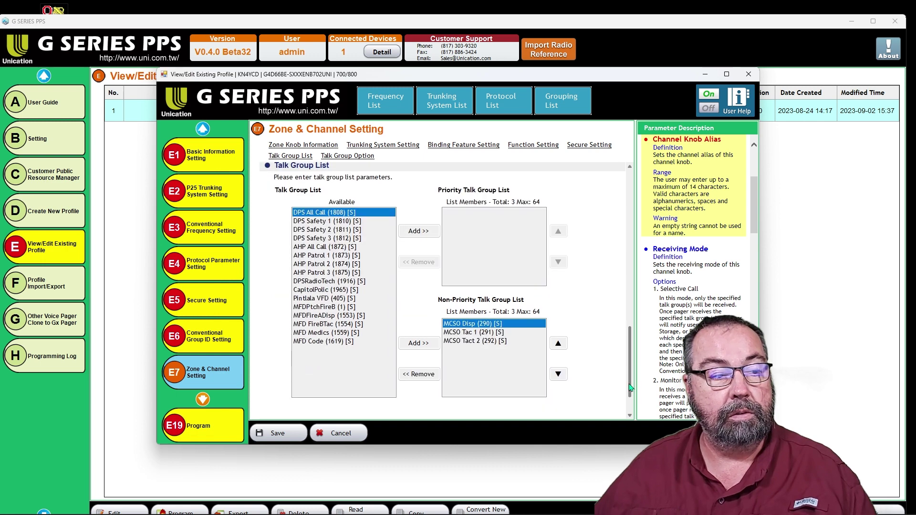
click(427, 379)
click(427, 379)
click(428, 378)
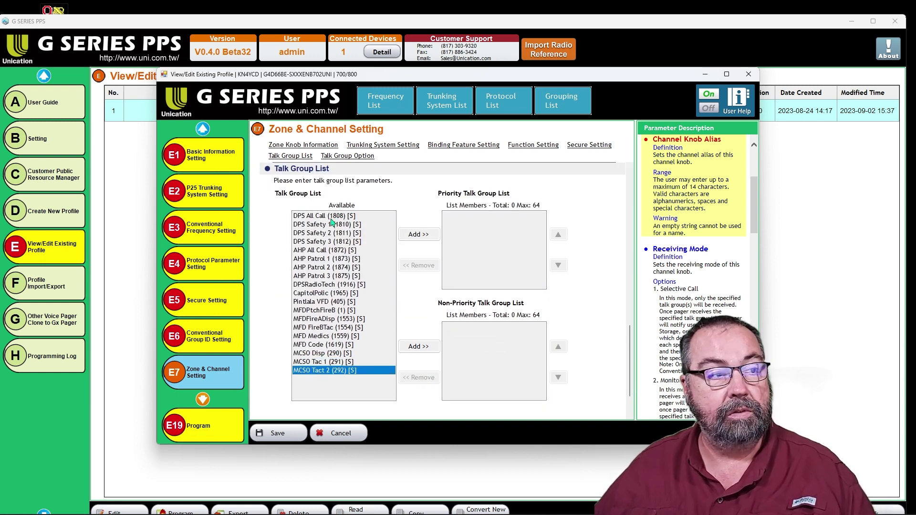
Add all DPS and AHP talkgroups, DPSRadioTech (1916) and CapitolPolic (1965) to knob position 3's Non-Priority Talk Group List and save
click(387, 217)
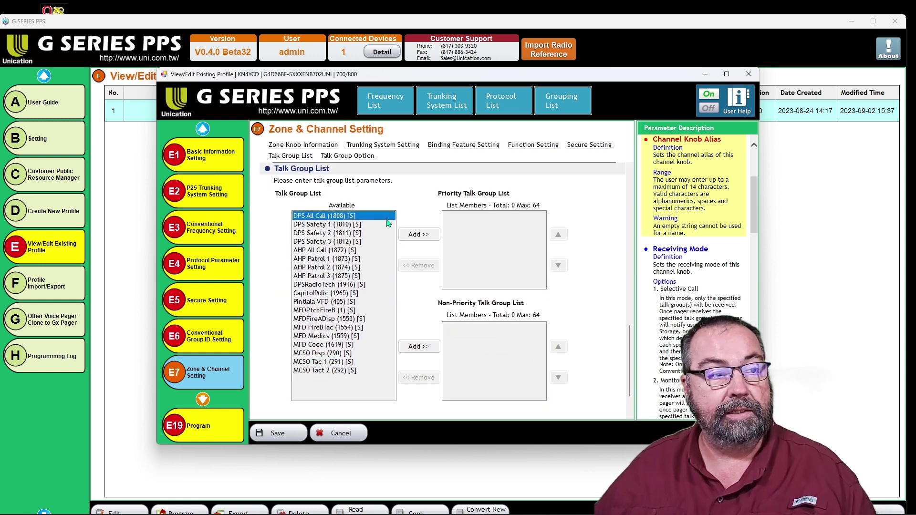
click(416, 348)
click(416, 348)
click(416, 348)
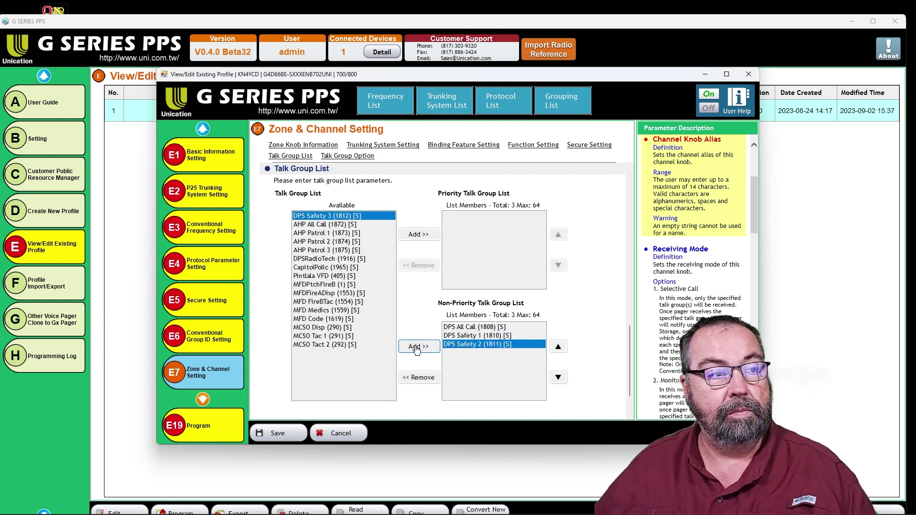
click(417, 348)
click(416, 347)
click(417, 348)
click(416, 347)
click(417, 348)
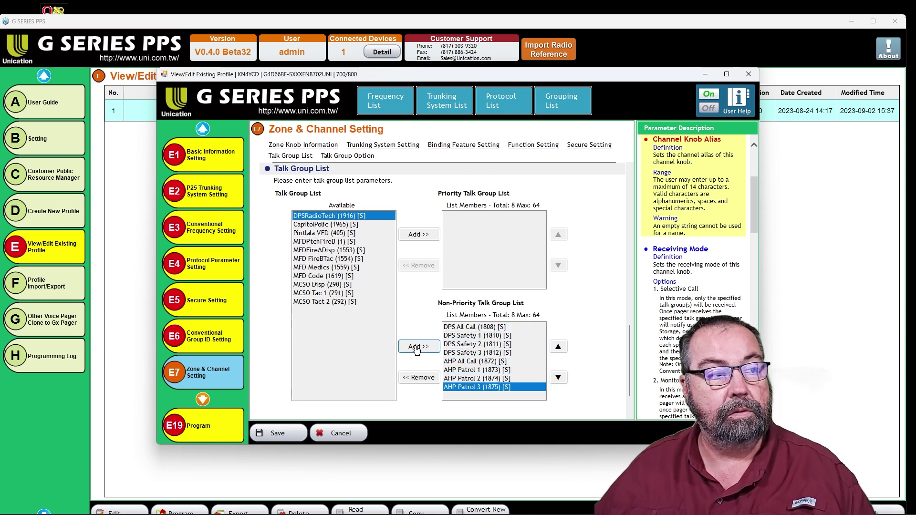
click(417, 348)
click(417, 347)
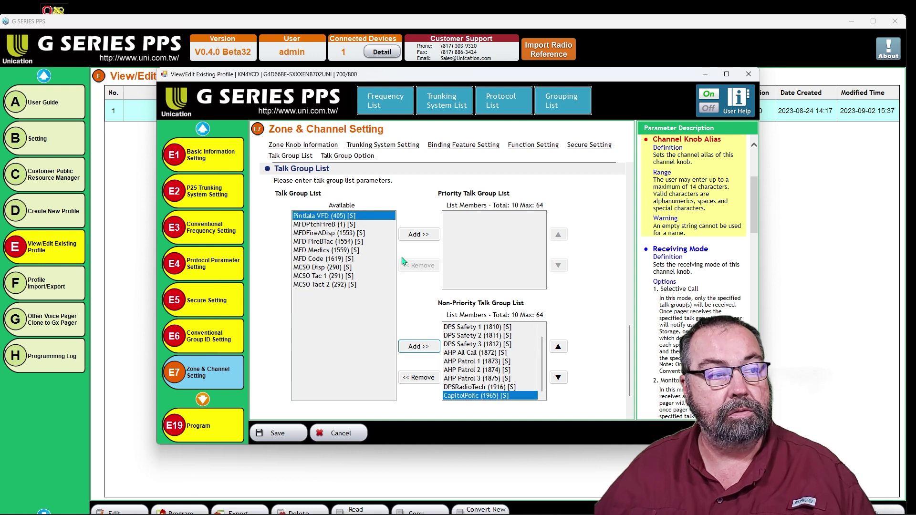
click(279, 434)
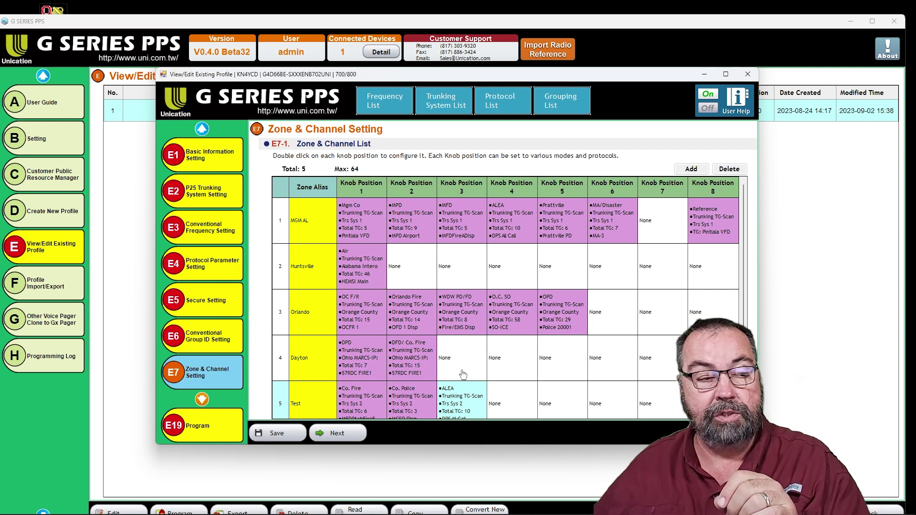
Copy the entire Test zone, add a new zone below it and paste the copied knob positions into that zone
click(281, 397)
right_click(282, 397)
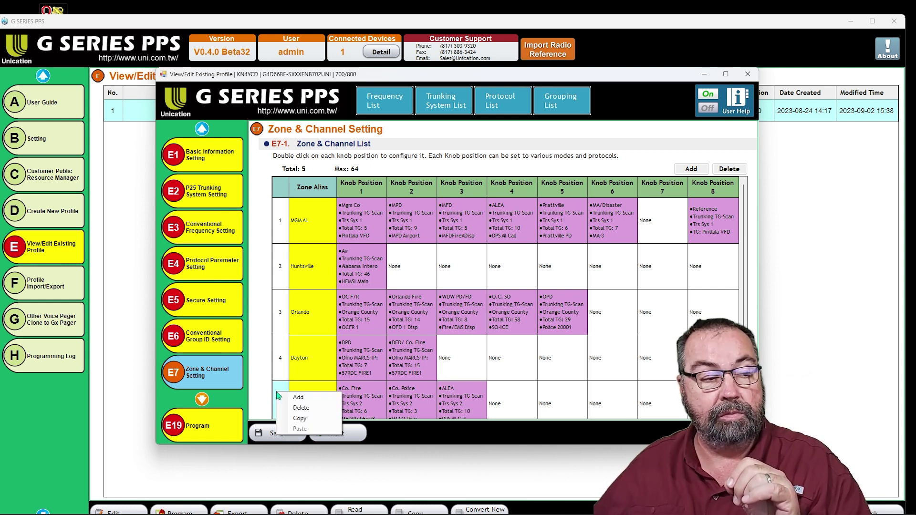
click(307, 422)
right_click(280, 397)
click(291, 401)
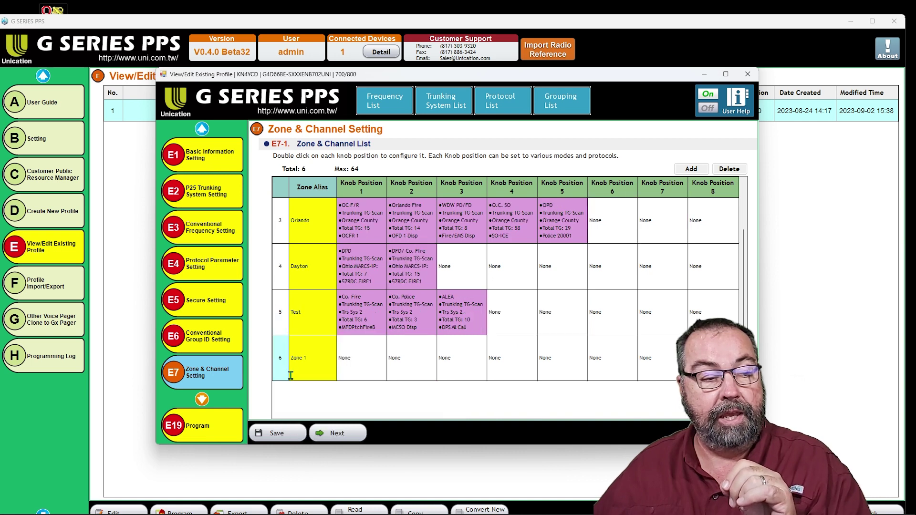
right_click(286, 352)
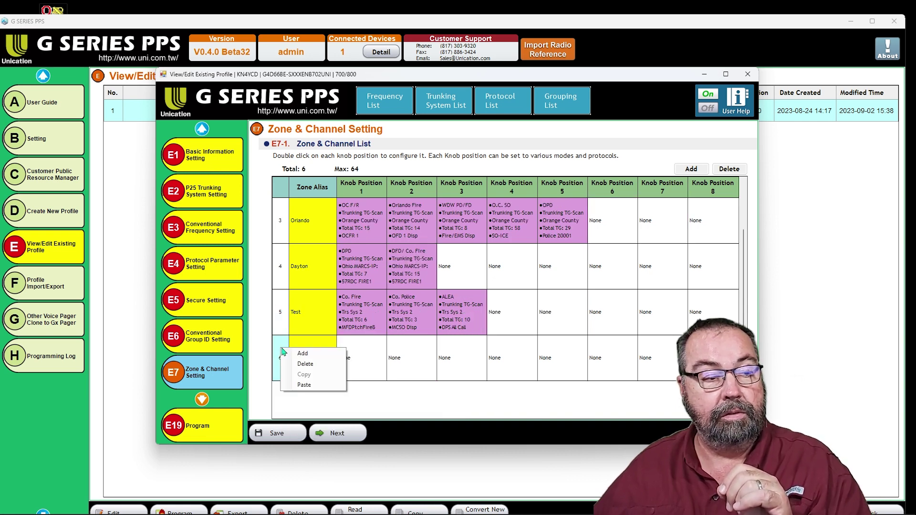
click(298, 382)
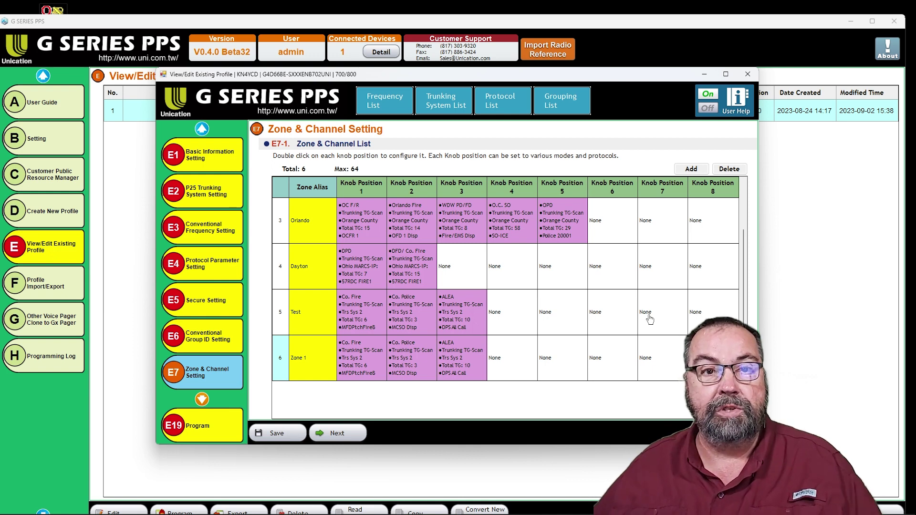
Delete the pasted copy Zone 1 from the zone list
key(Delete)
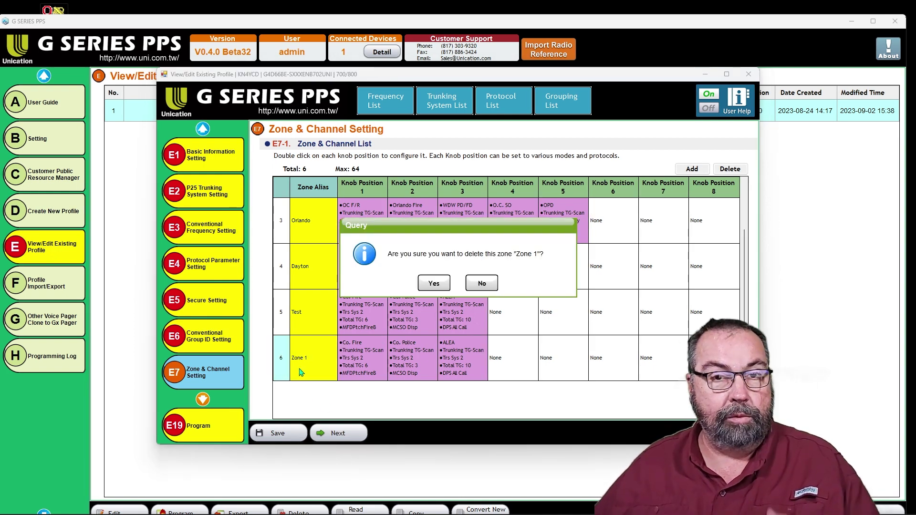
click(437, 281)
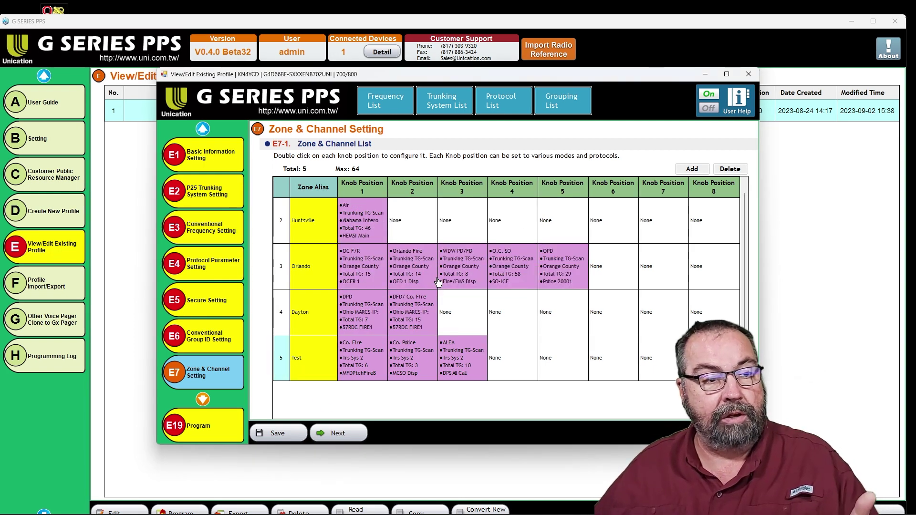
scroll(426, 366, up, 2)
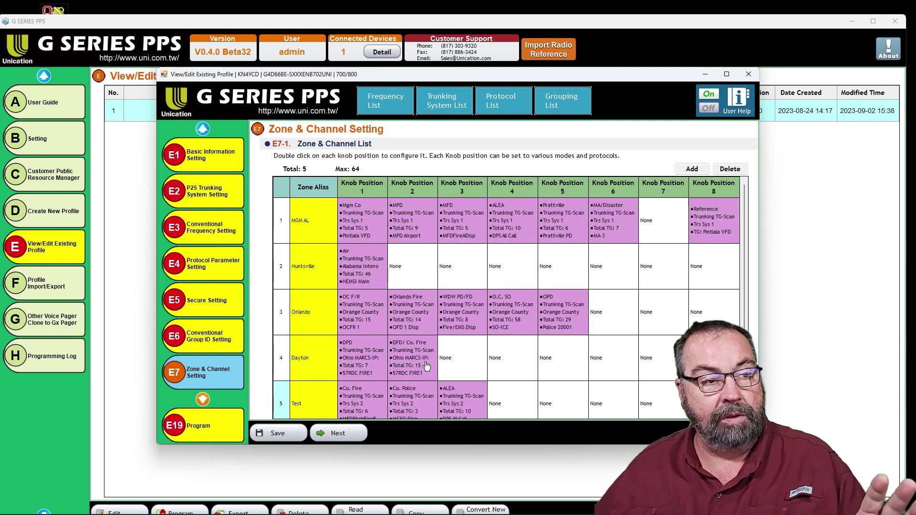
scroll(426, 366, down, 1)
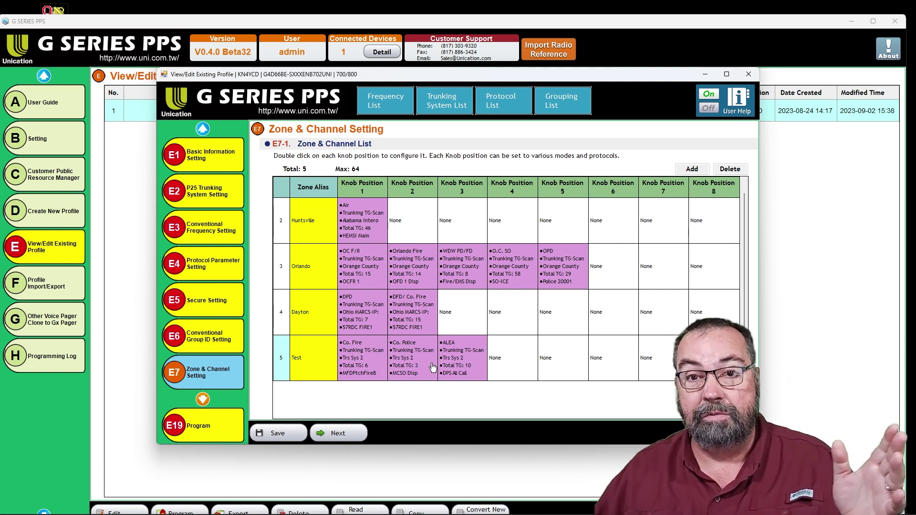
scroll(433, 367, up, 1)
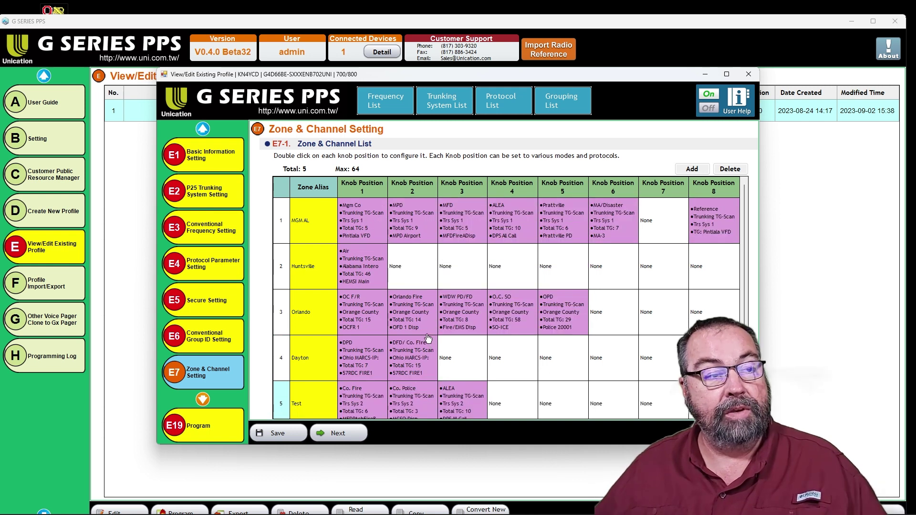
scroll(308, 208, down, 1)
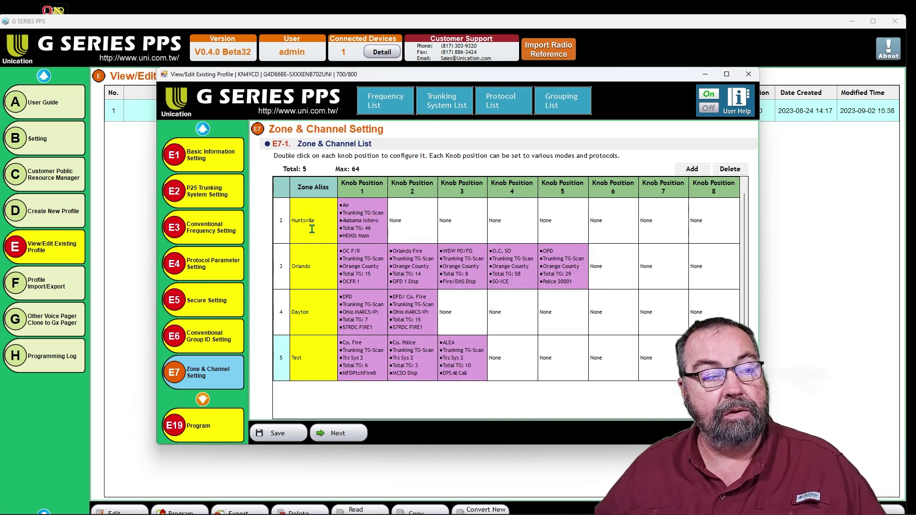
scroll(312, 310, up, 1)
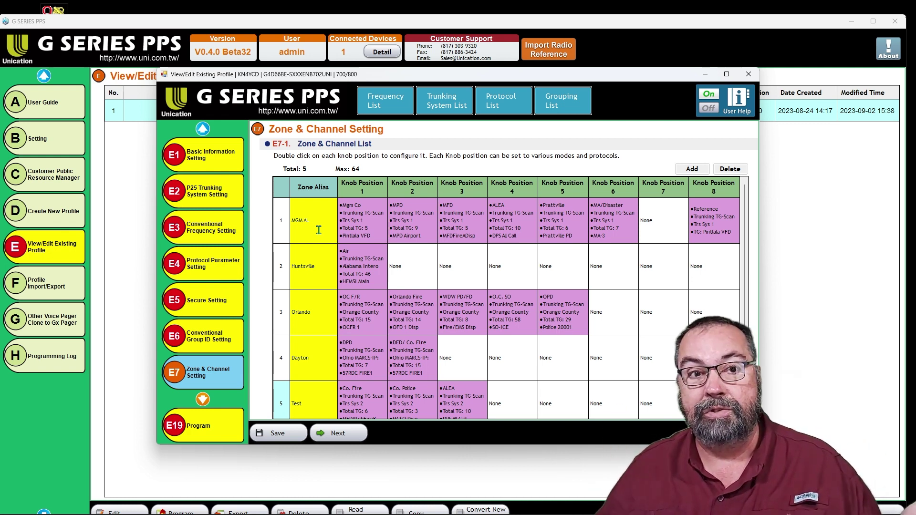
Duplicate the Test zone by copying its row, adding a sixth zone and pasting the copy there
scroll(318, 230, down, 1)
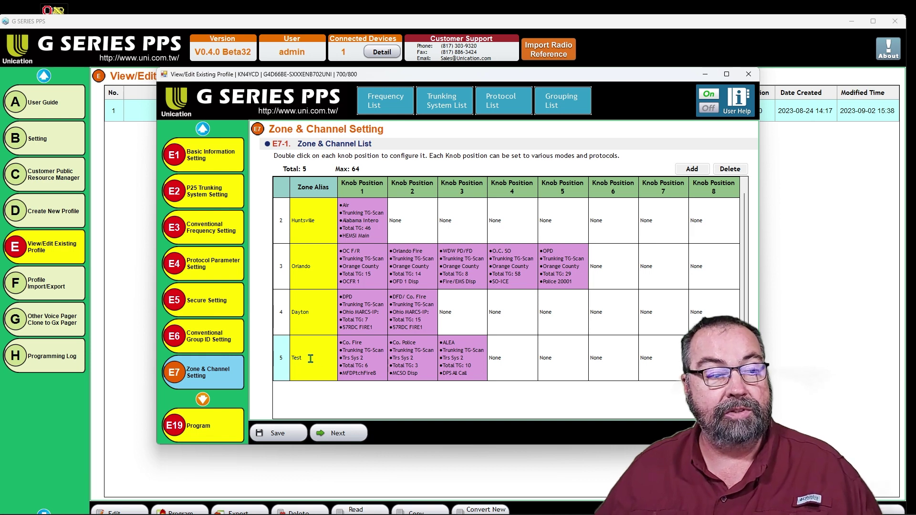
right_click(280, 352)
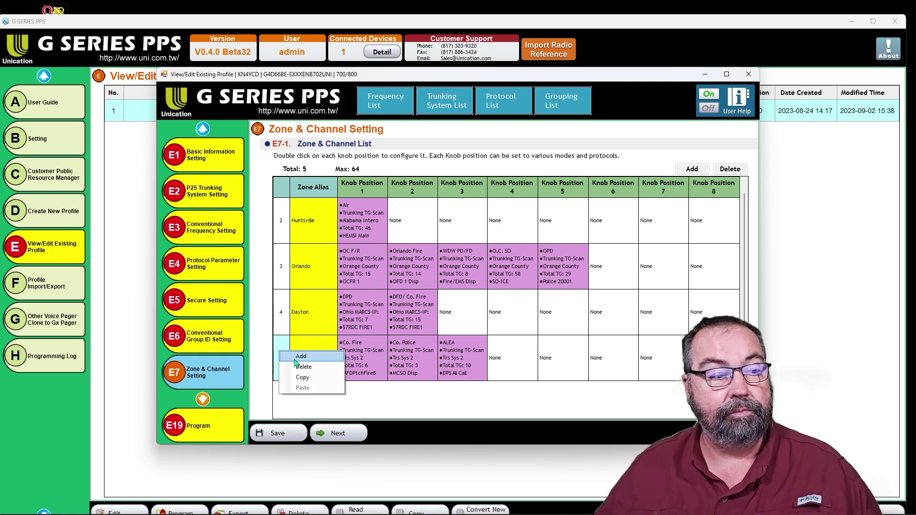
click(302, 377)
right_click(284, 364)
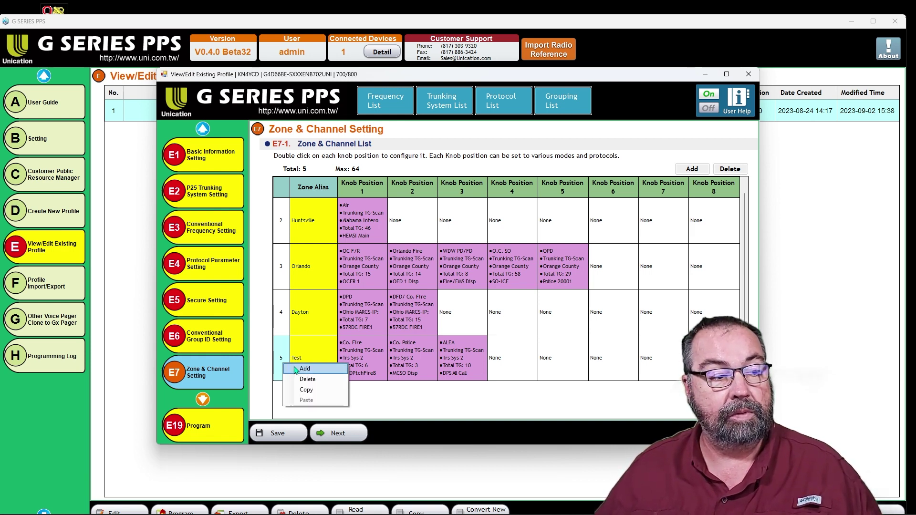
click(296, 370)
right_click(282, 359)
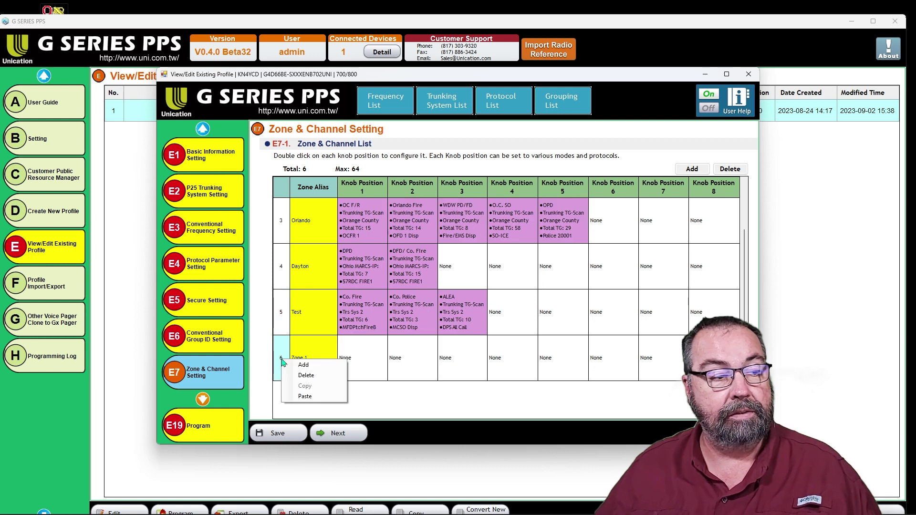
click(307, 396)
Set the duplicated sixth zone's alias to Test2
click(313, 357)
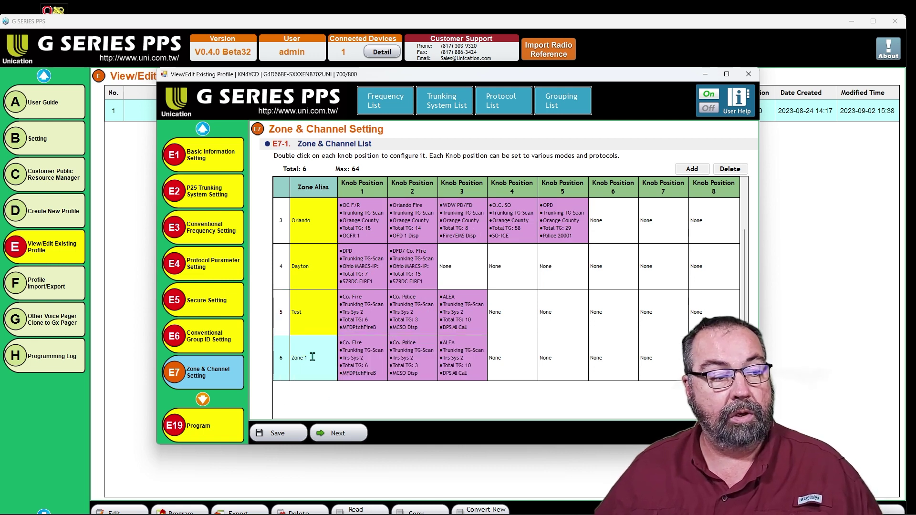
double_click(312, 357)
text(Test2)
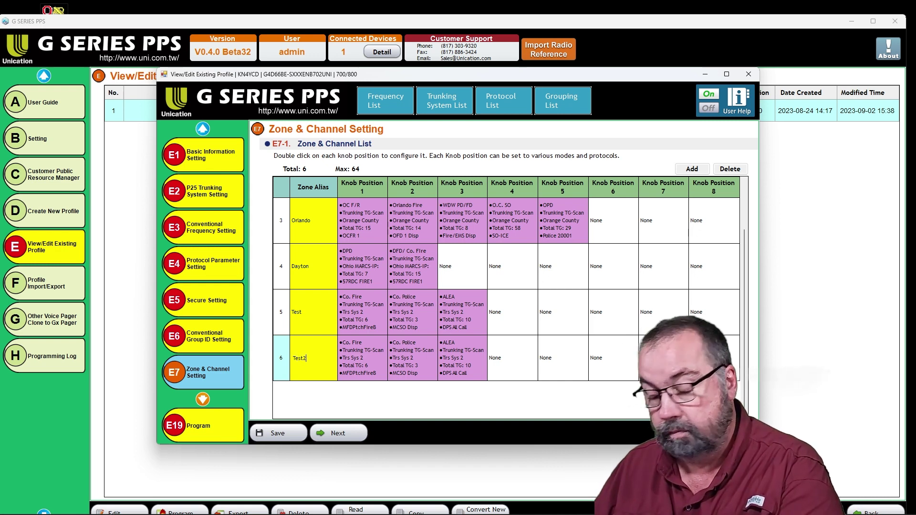
key(Tab)
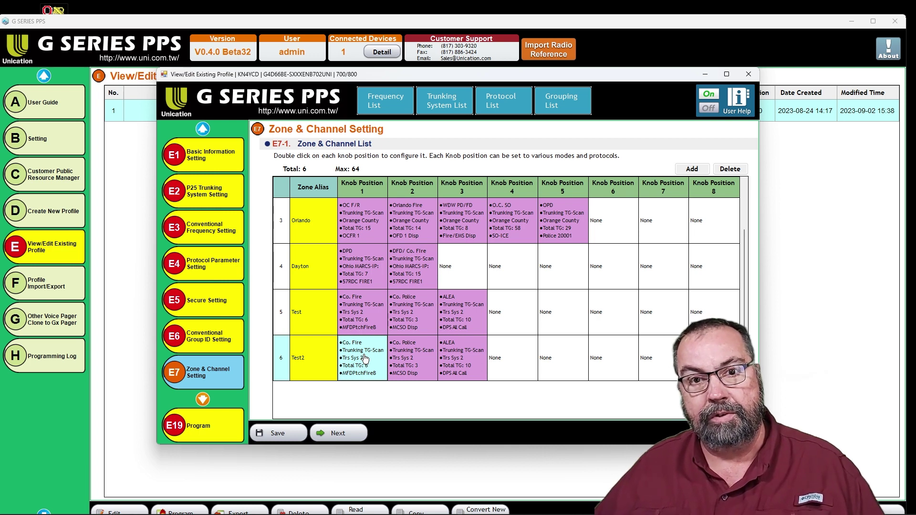
Rename the duplicated sixth zone from its current alias to Boston
click(305, 358)
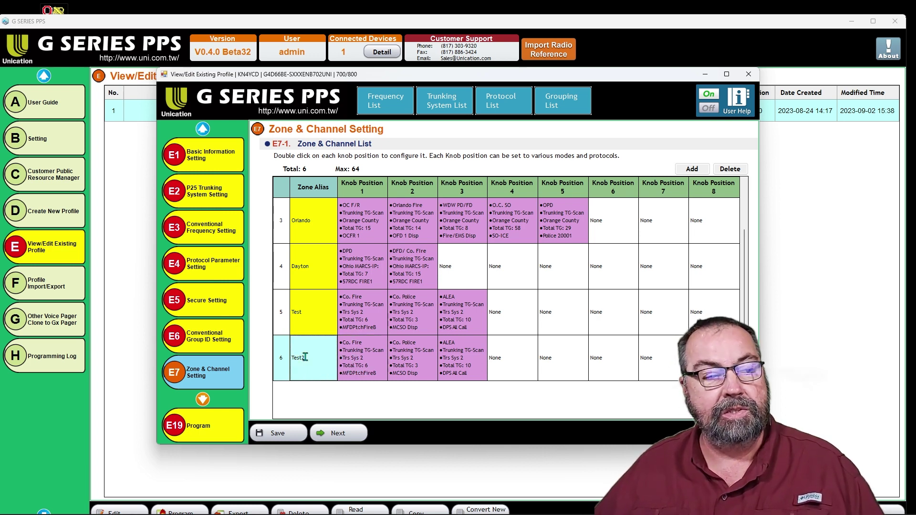
double_click(306, 357)
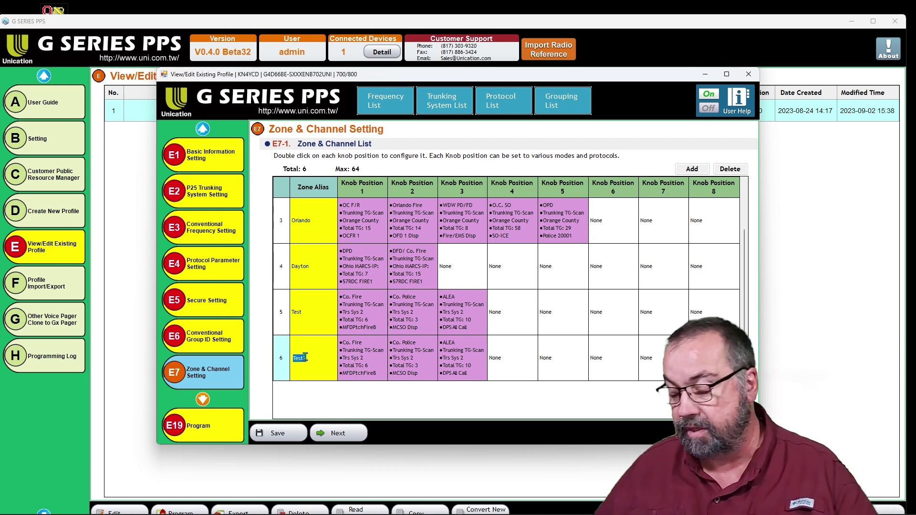
text(Boston)
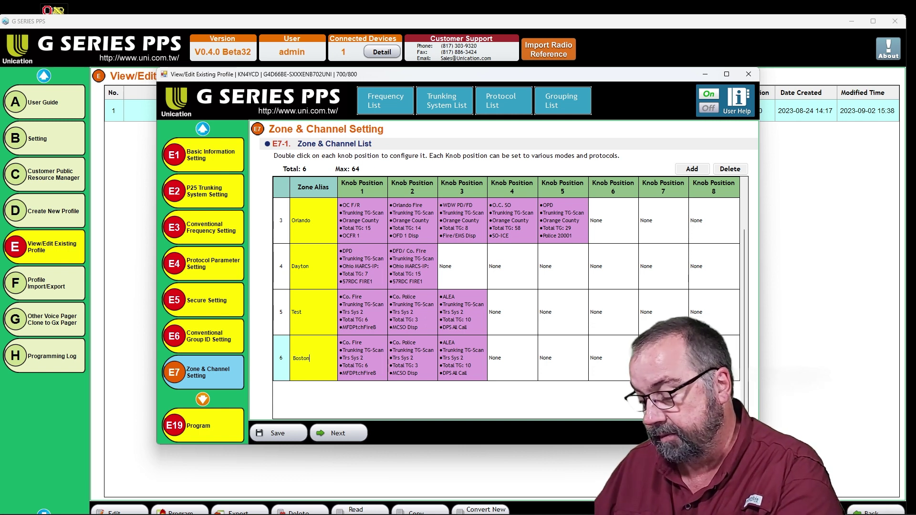
key(Tab)
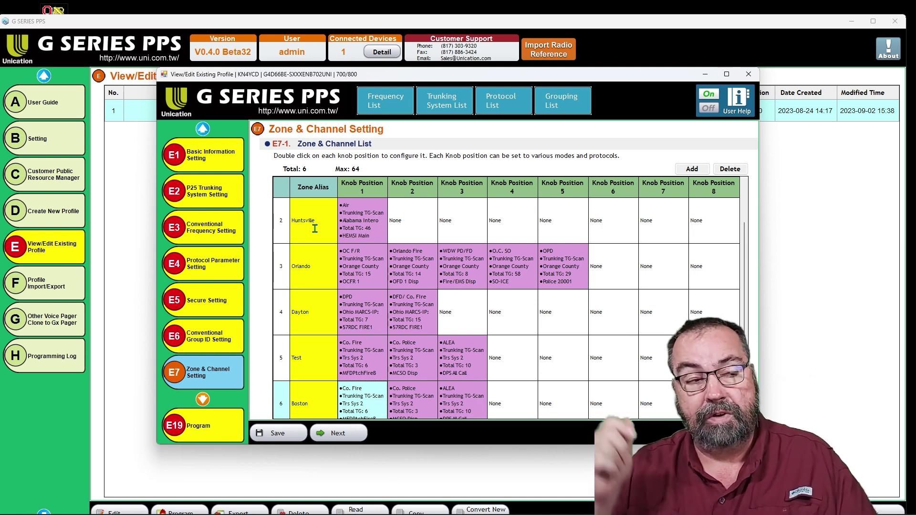
click(325, 273)
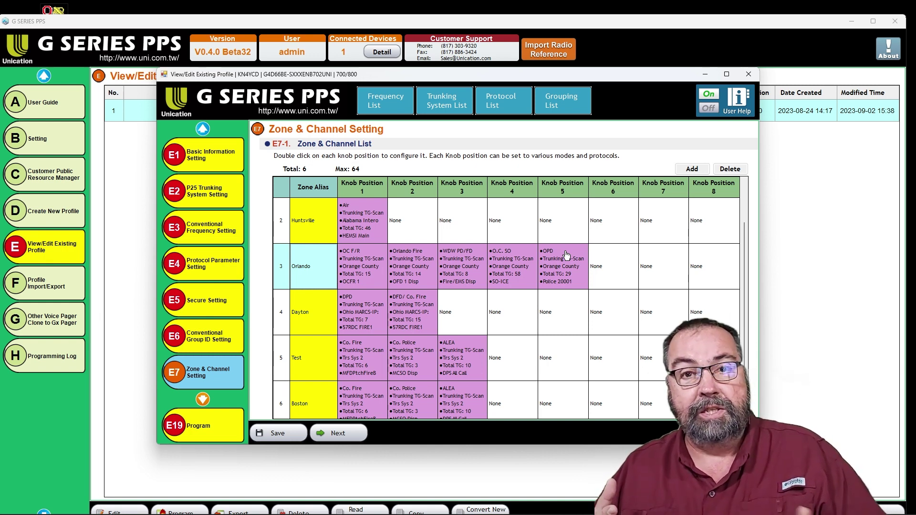
scroll(567, 254, up, 1)
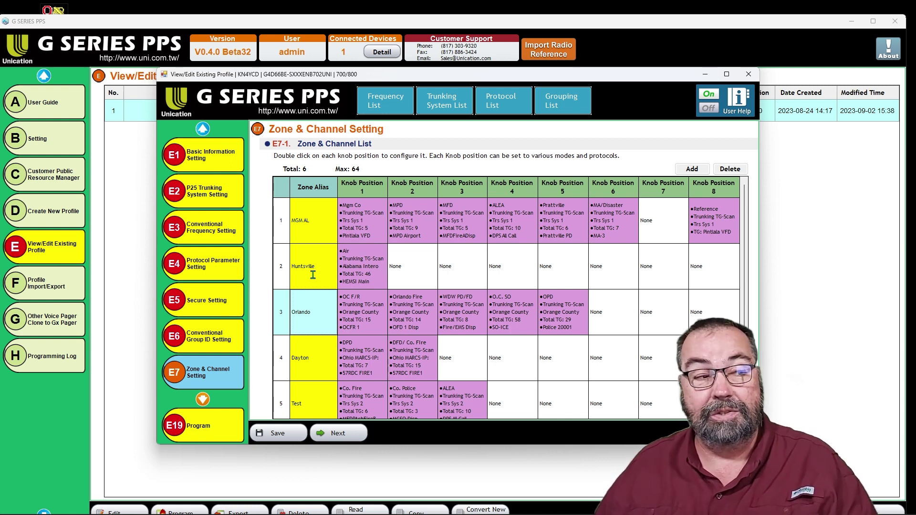
scroll(313, 275, down, 1)
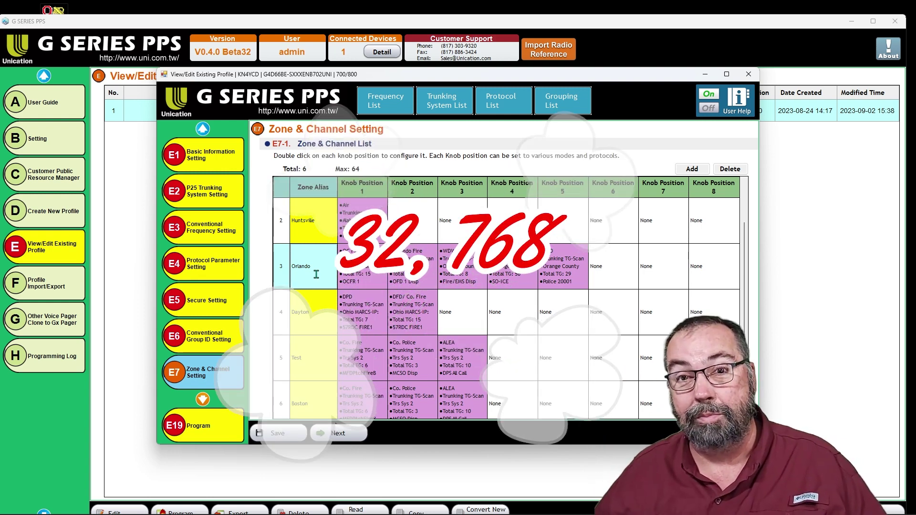
scroll(315, 279, down, 1)
scroll(344, 305, up, 2)
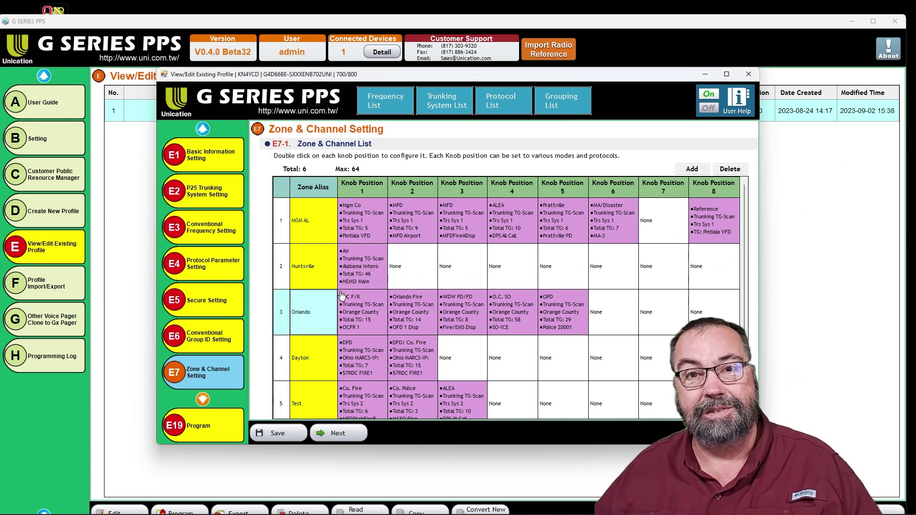
scroll(342, 294, down, 2)
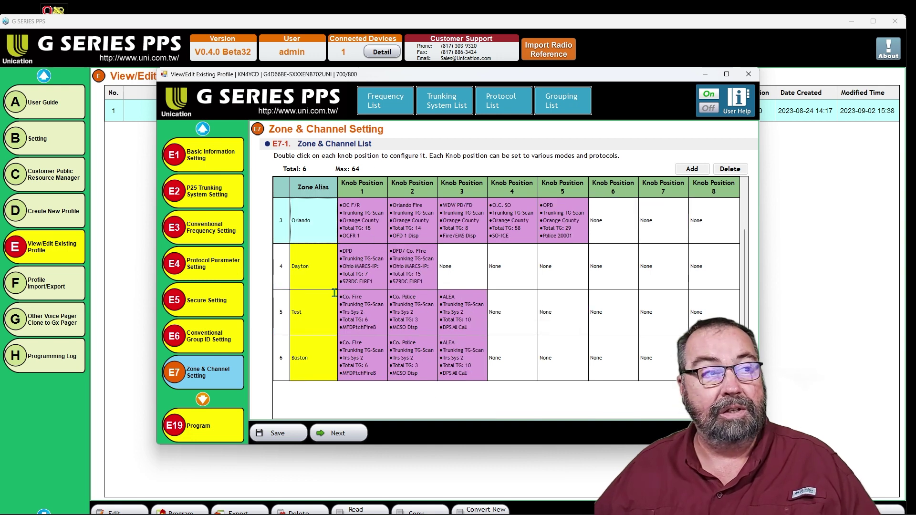